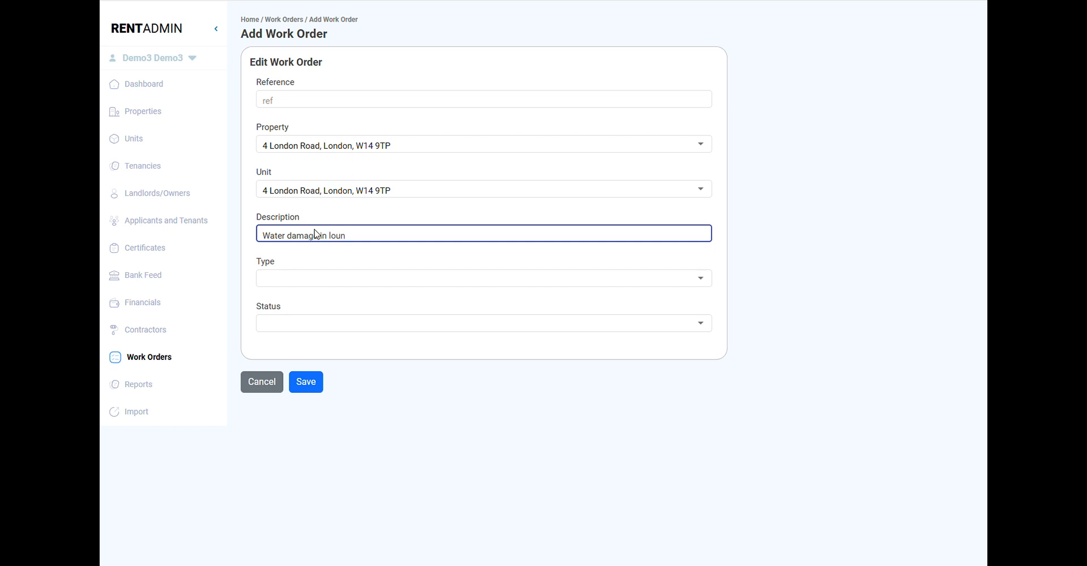
- Set the new work order's type to REPAIR and save it
left_click(346, 280)
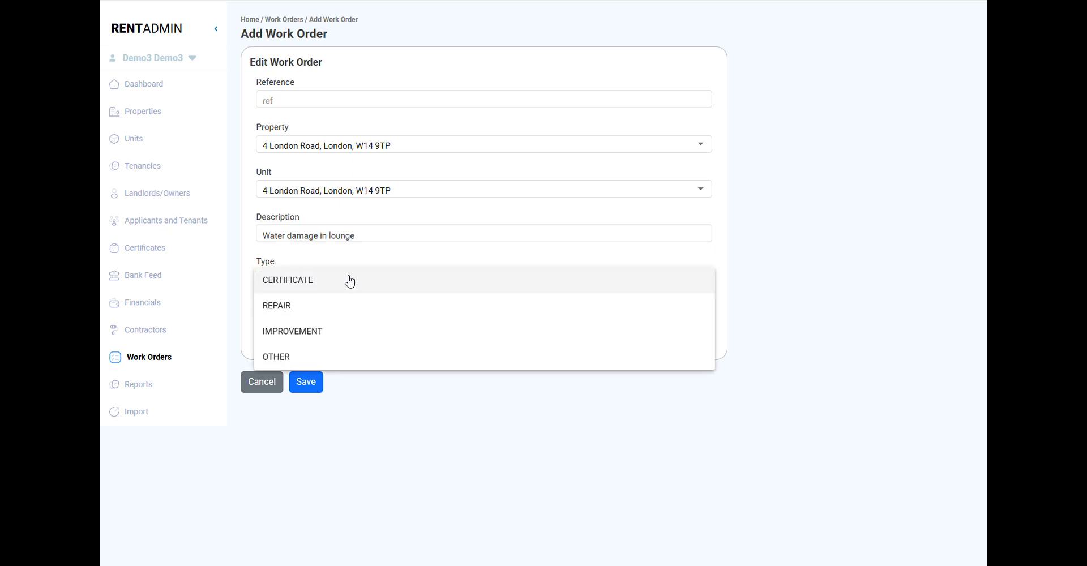
left_click(316, 305)
left_click(317, 390)
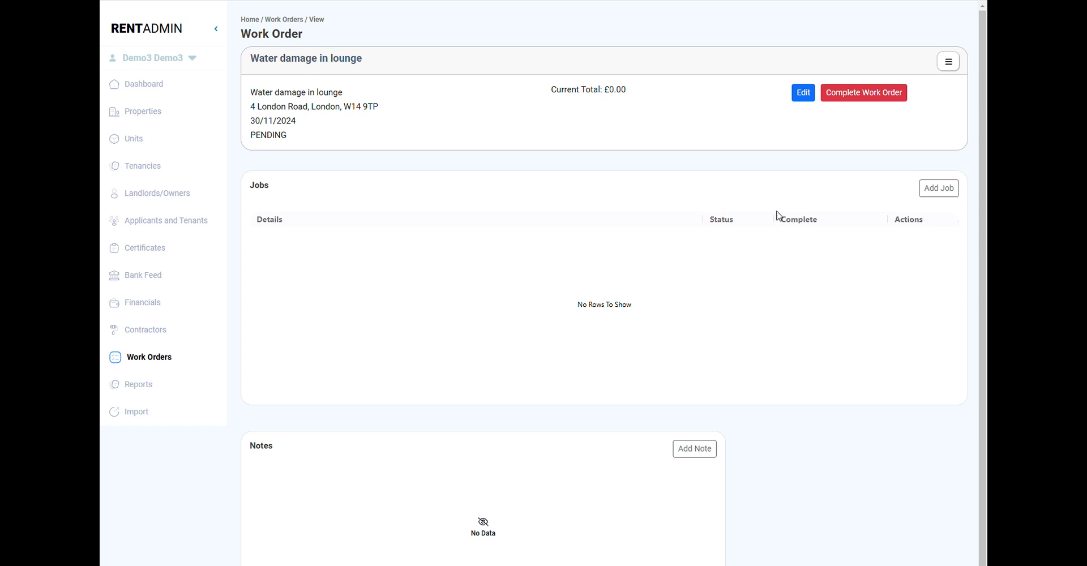
- Start a new job on the work order with job type Repair and the builder/handyman contractor
left_click(947, 200)
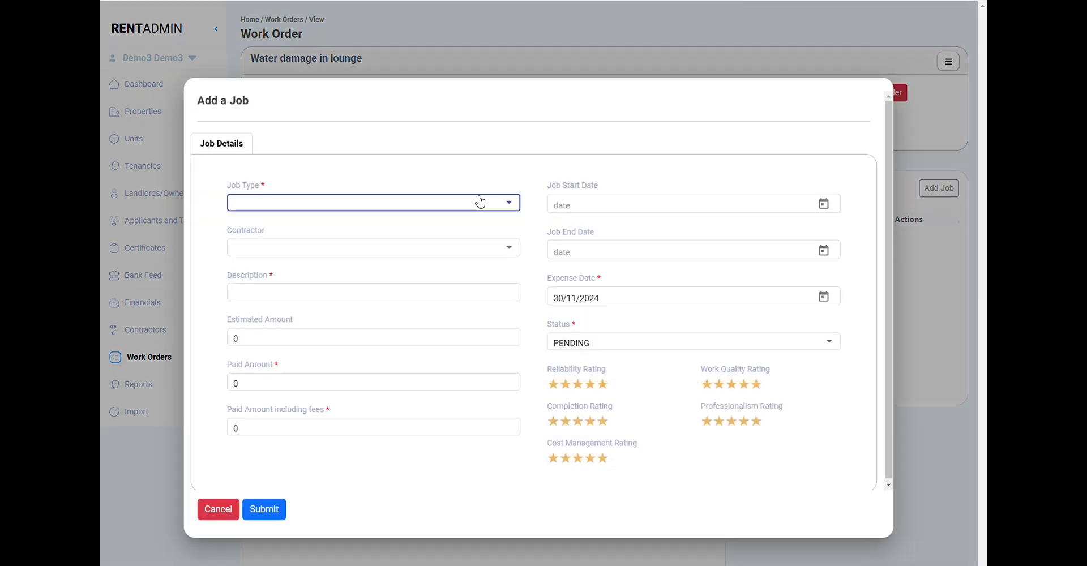
left_click(357, 206)
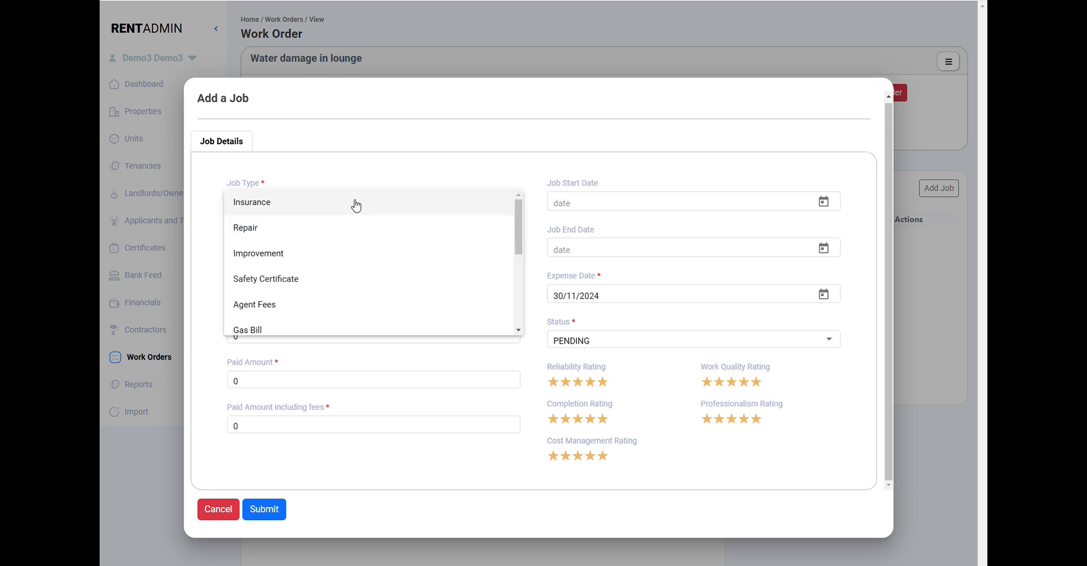
left_click(305, 227)
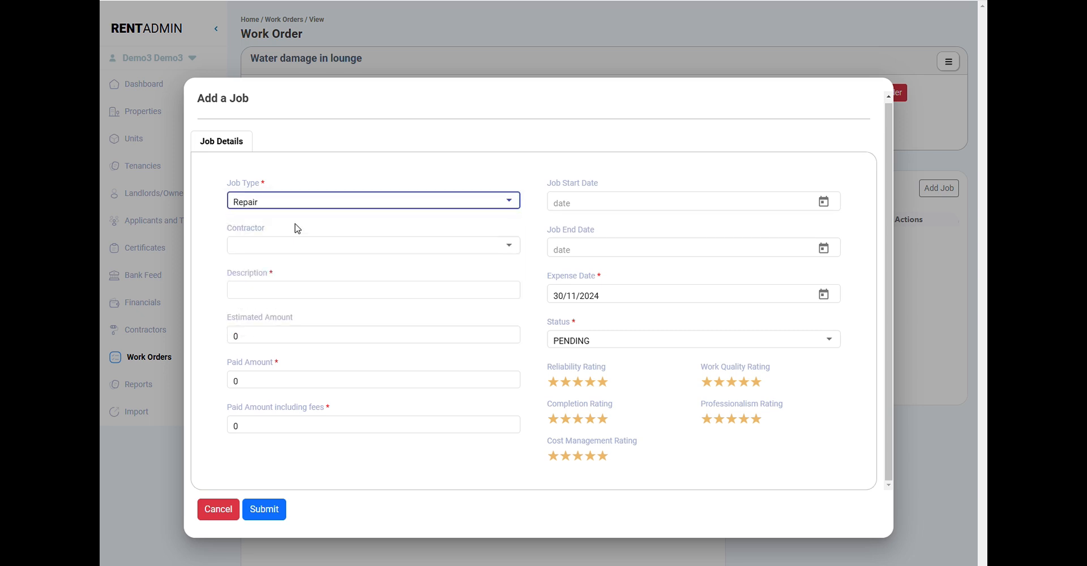
left_click(286, 253)
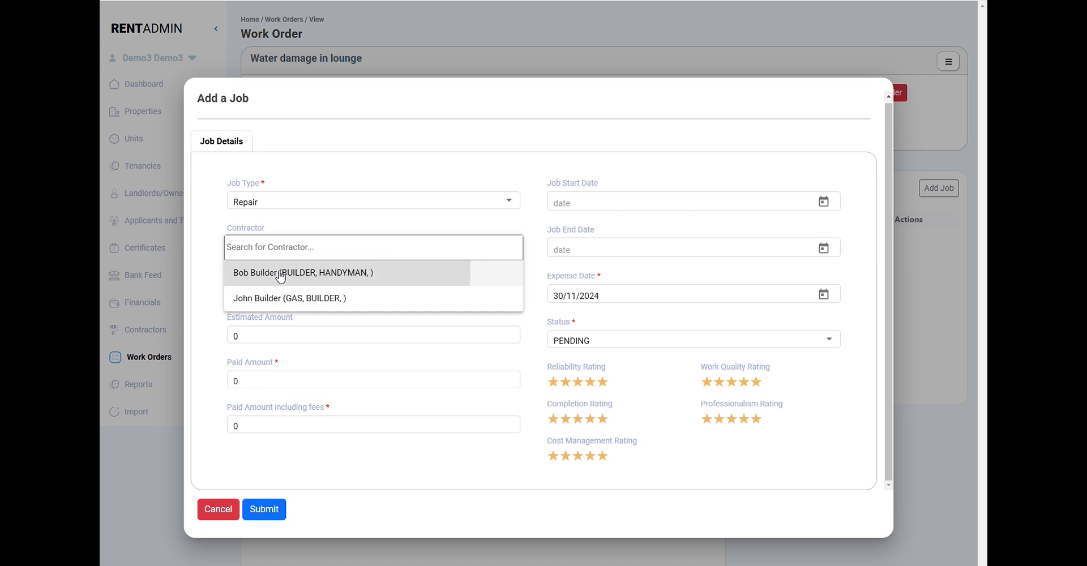
left_click(287, 274)
- Describe the job as "repair ceiling in lounge" with an estimated amount of 400
left_click(286, 291)
type("repair ceiling in lounge")
key("Tab")
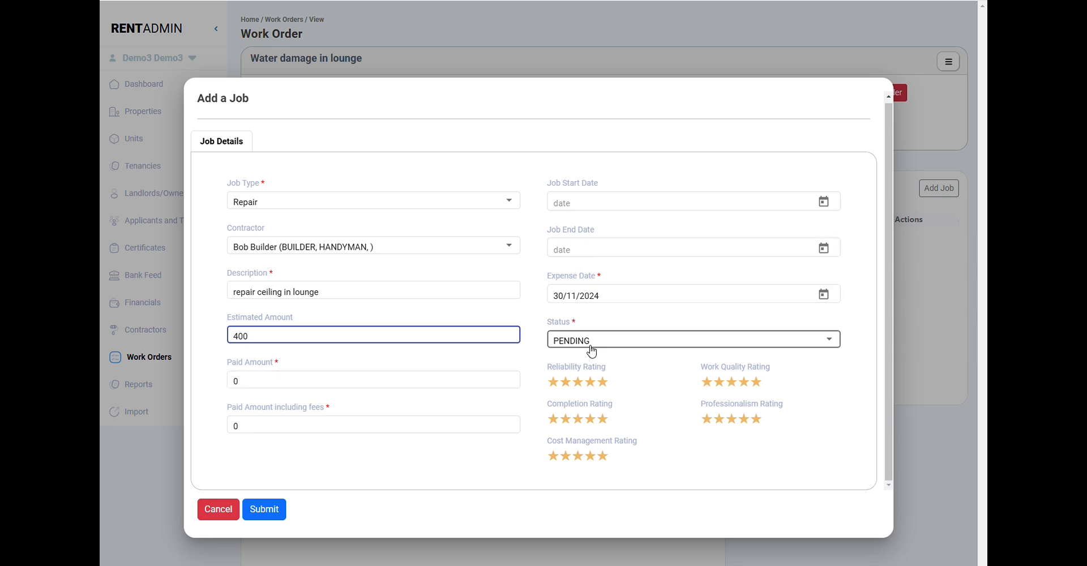
- Set the ceiling job's status to IN_PROGRESS and its start date to 01/11/2024, and submit the job
left_click(619, 347)
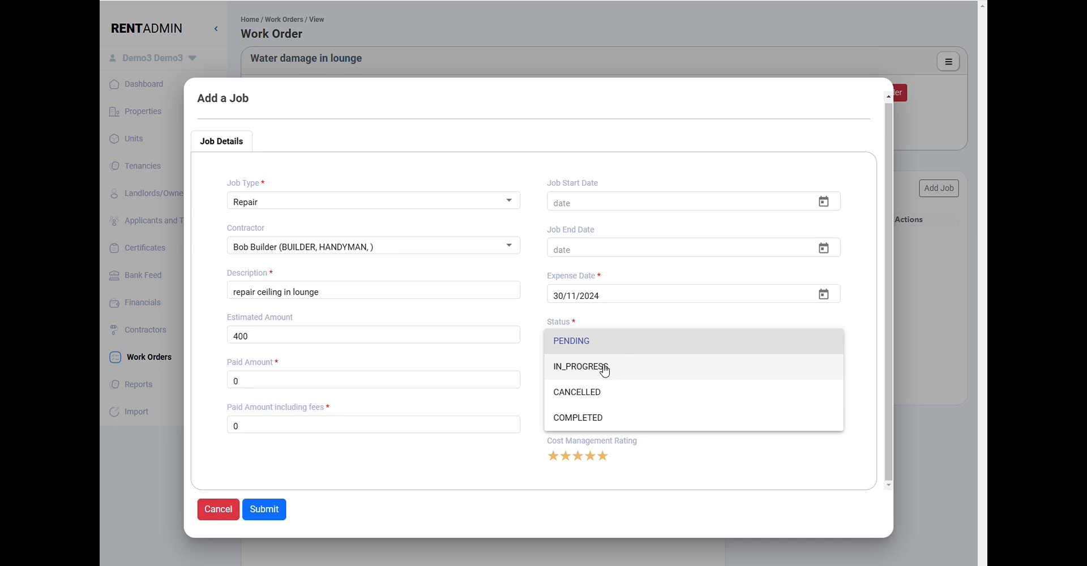
left_click(605, 371)
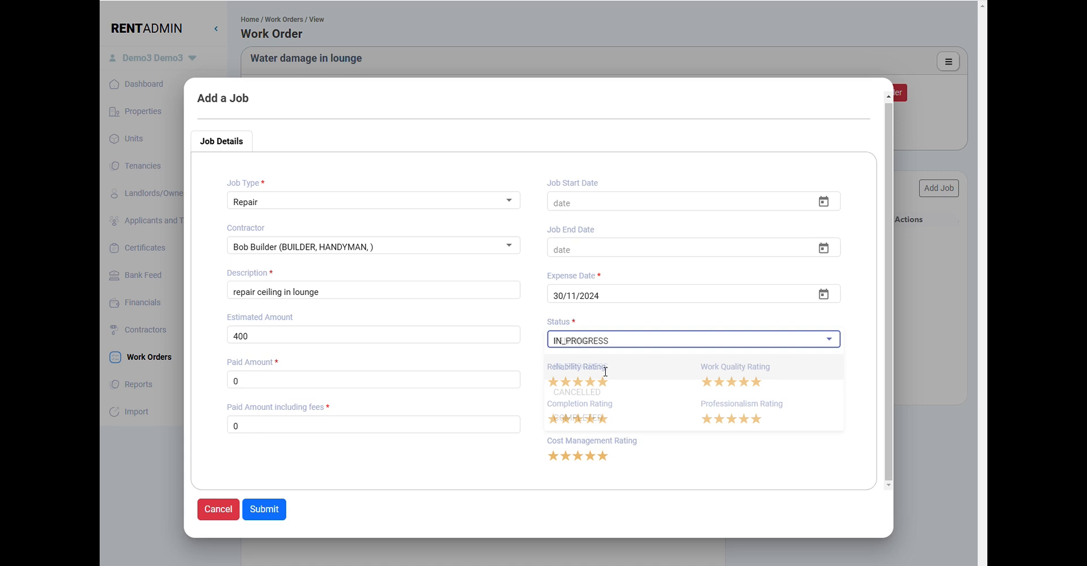
left_click(824, 202)
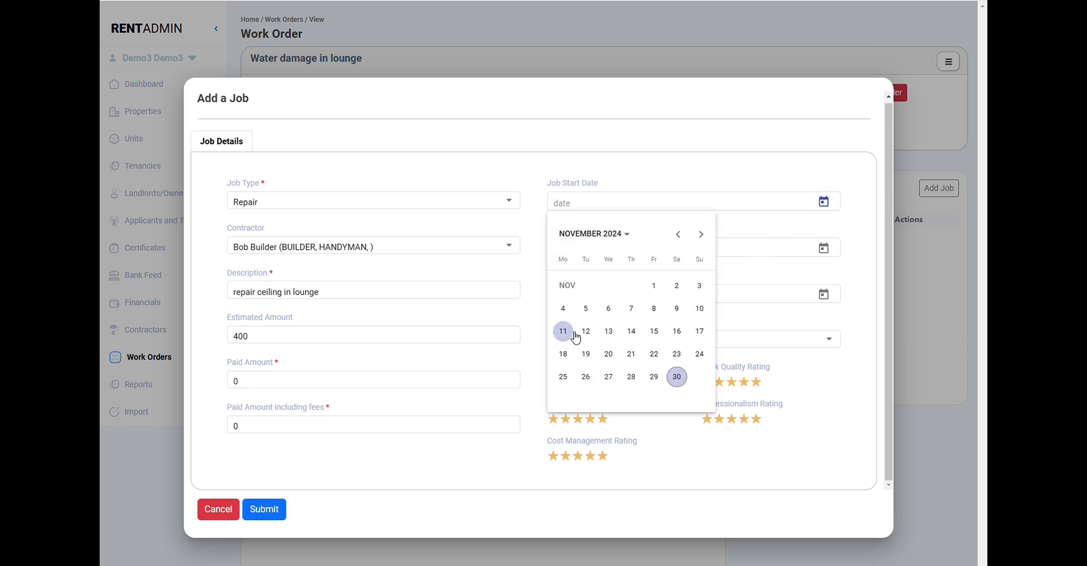
left_click(654, 285)
left_click(513, 384)
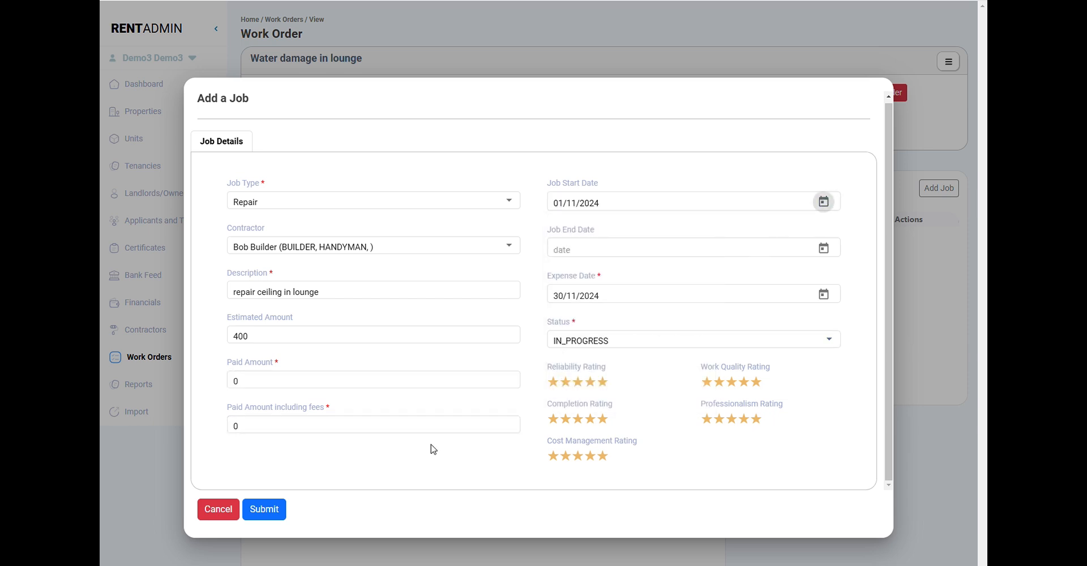
left_click(284, 512)
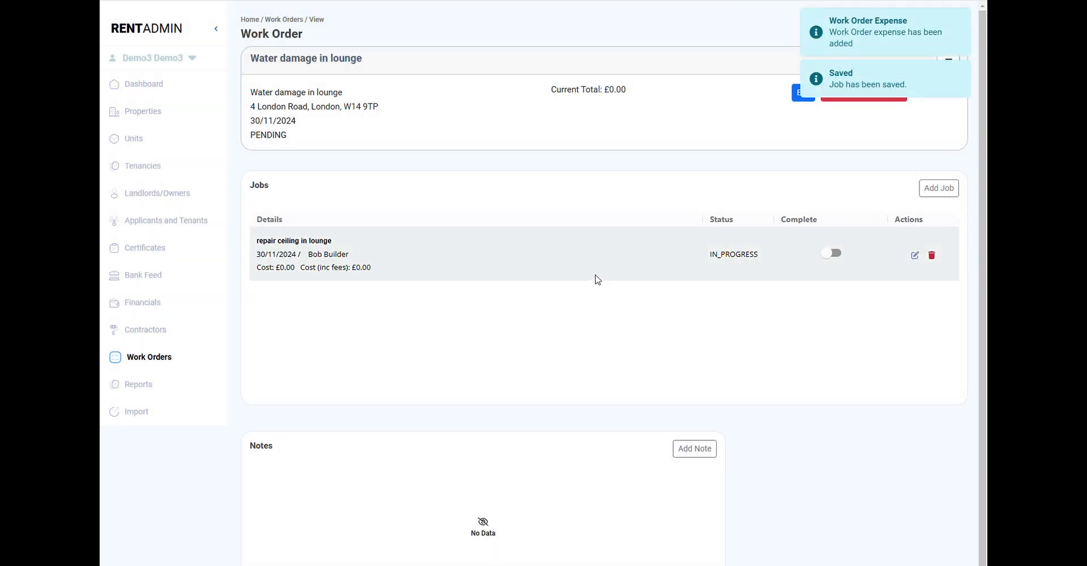
- Start a second job on the work order with job type Repair and the builder/handyman contractor
left_click(940, 189)
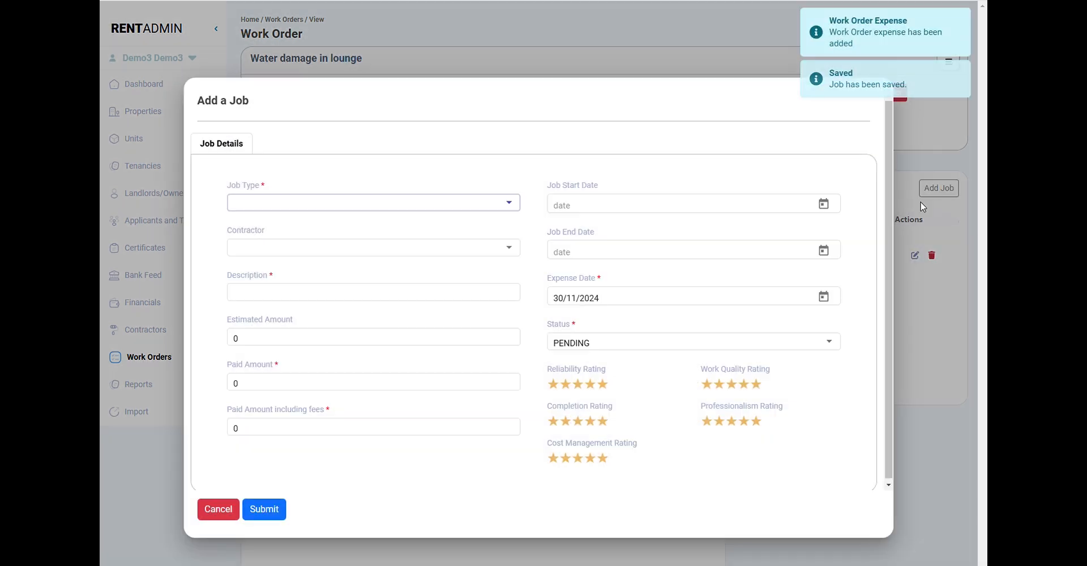
left_click(387, 208)
left_click(373, 229)
left_click(345, 248)
left_click(323, 253)
- Describe the second job as "Paint lounge", estimate it at 300 with start date 06/11/2024, and submit it
left_click(291, 300)
type("Paint lounge")
key("Tab")
type("300")
left_click(824, 204)
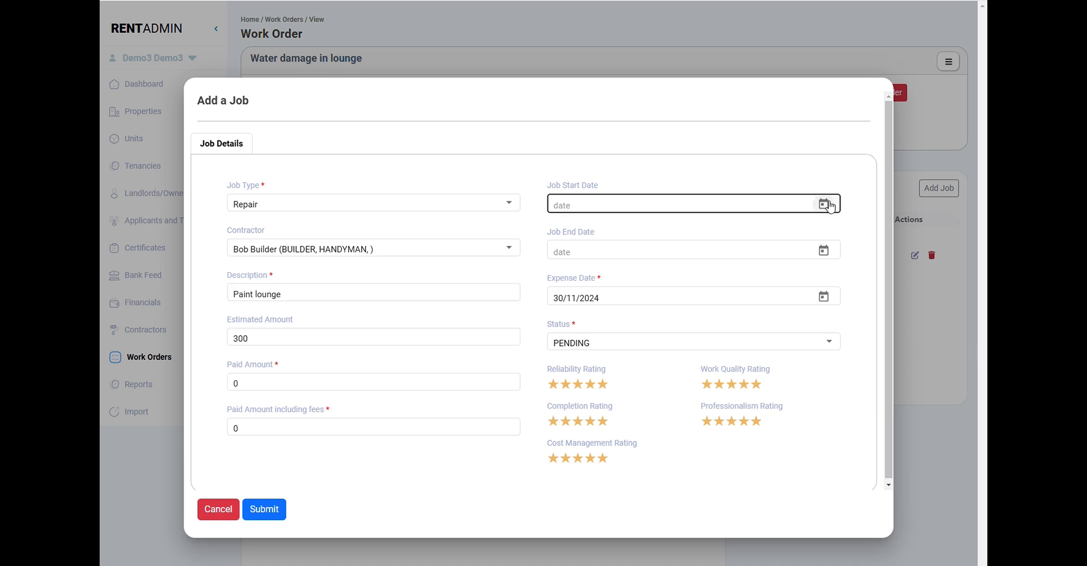
left_click(608, 311)
left_click(278, 514)
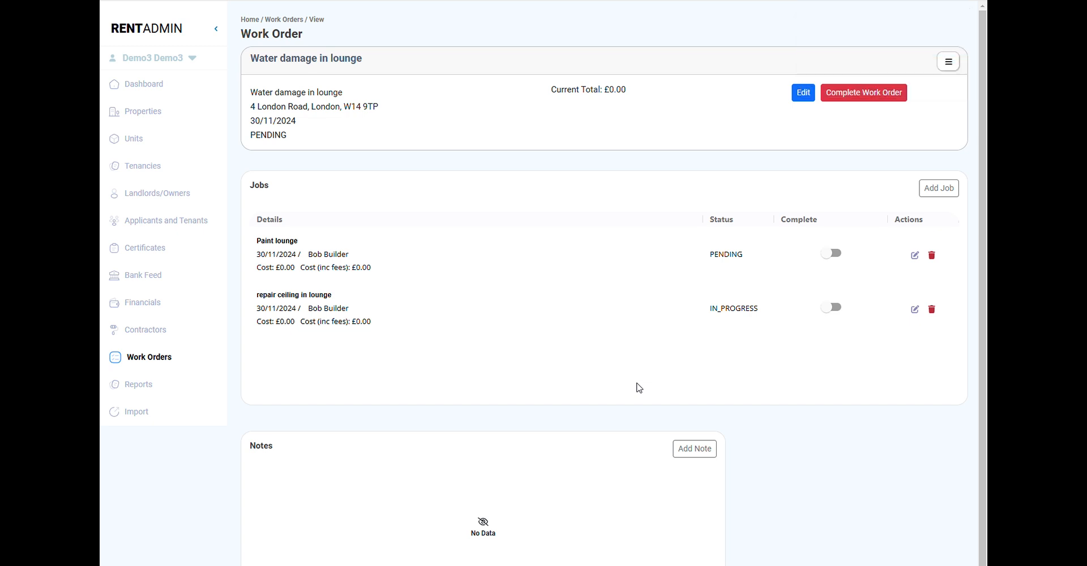
- Edit the ceiling repair job and set both the paid amount and the paid amount including fees to 400
left_click(915, 309)
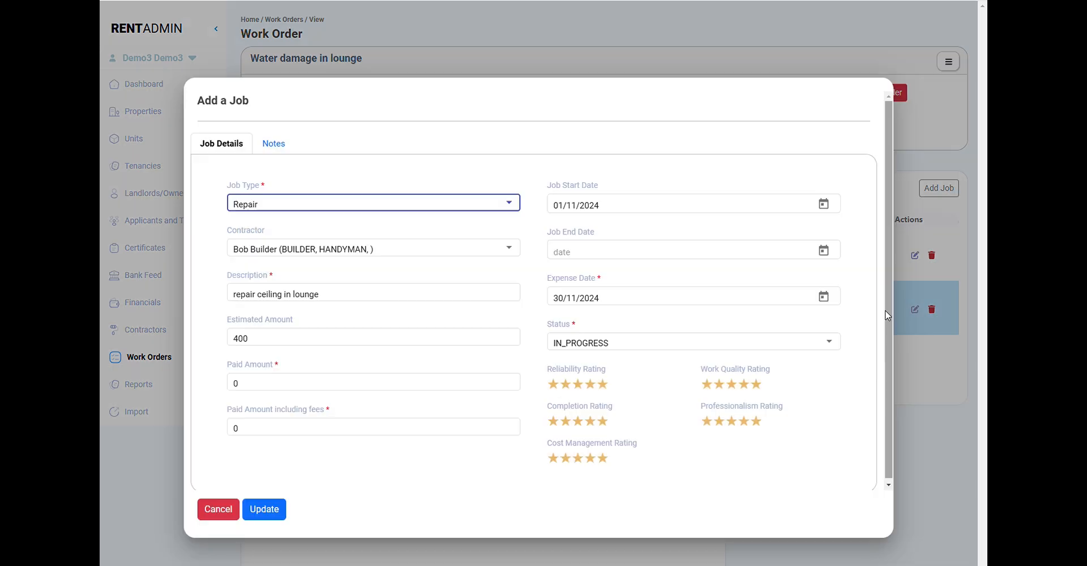
double_click(241, 339)
key("ctrl+c")
double_click(242, 386)
key("ctrl+v")
double_click(247, 429)
key("ctrl+v")
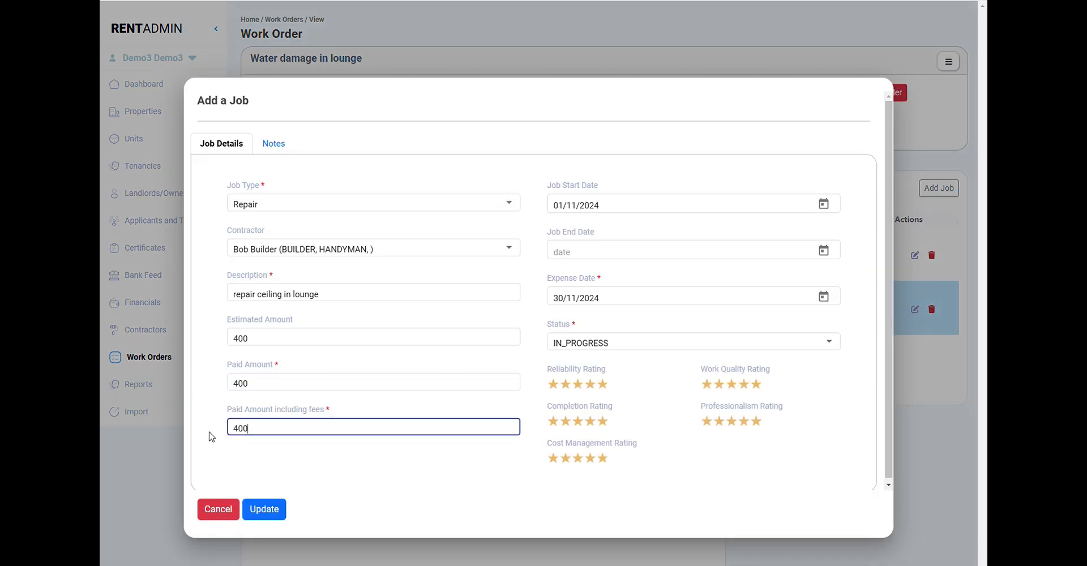
- Set the ceiling repair job's end date to 01/11/2024 and its expense date to 11/11/2024
left_click(798, 257)
left_click(653, 355)
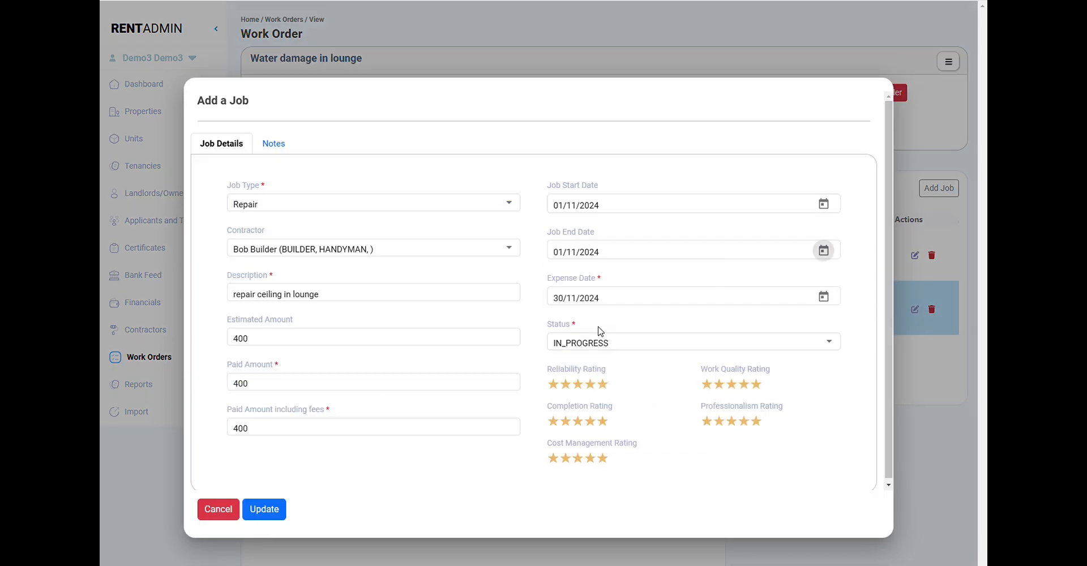
left_click(833, 301)
left_click(860, 310)
left_click(827, 300)
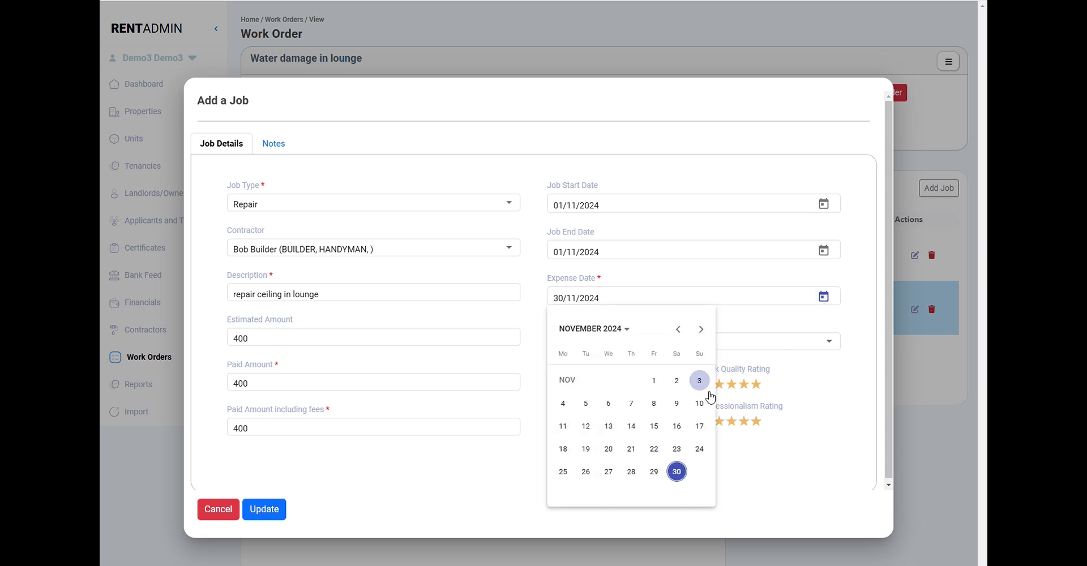
left_click(564, 426)
- Set the ceiling repair job's status to COMPLETED and update the job
left_click(629, 341)
left_click(636, 393)
left_click(273, 510)
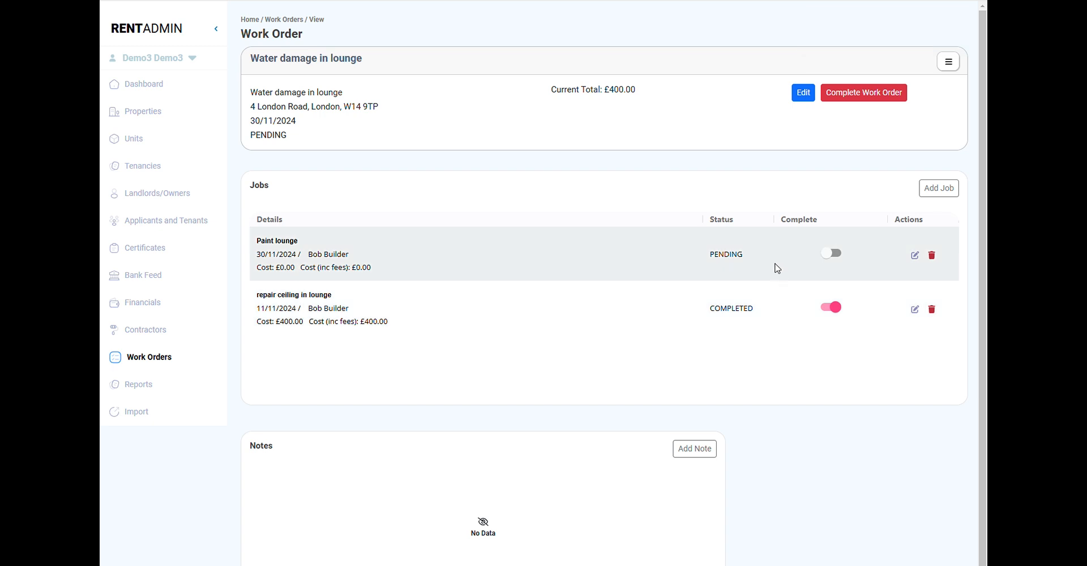
- Edit the Paint lounge job and set both the paid amount and the paid amount including fees to 300
left_click(917, 256)
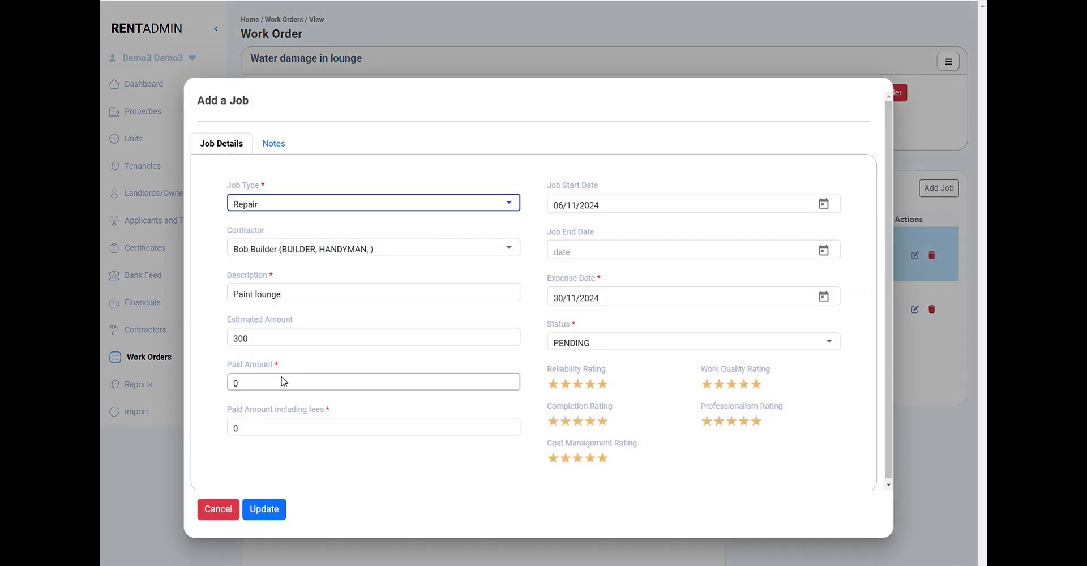
left_click_drag(251, 339, 232, 339)
key("ctrl+c")
left_click_drag(253, 385, 224, 385)
key("ctrl+v")
left_click_drag(249, 428, 205, 433)
key("ctrl+v")
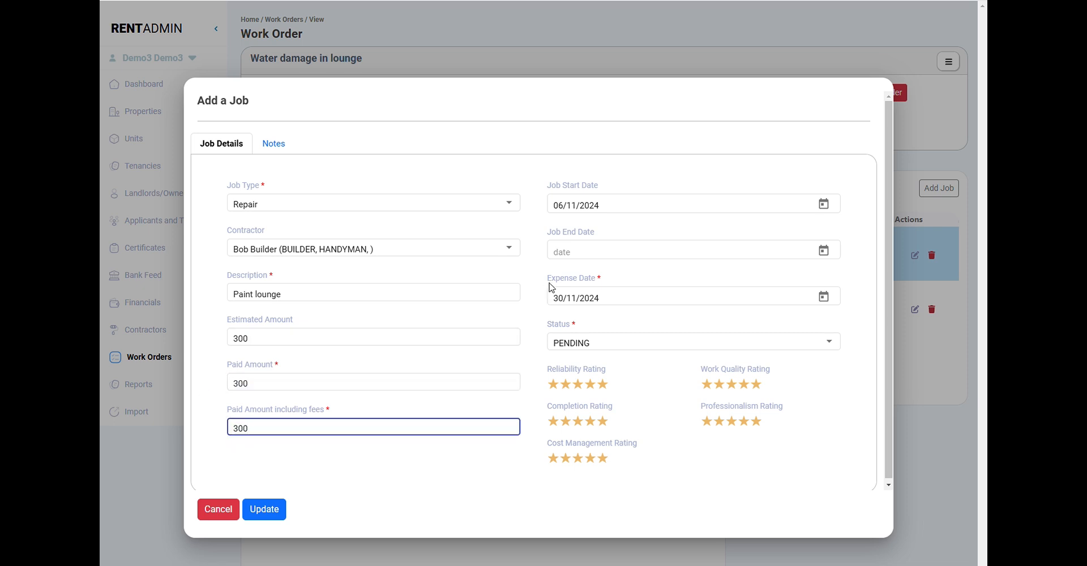
- Set the Paint lounge job's end date to 06/11/2024 and its expense date to 12/11/2024
left_click(824, 251)
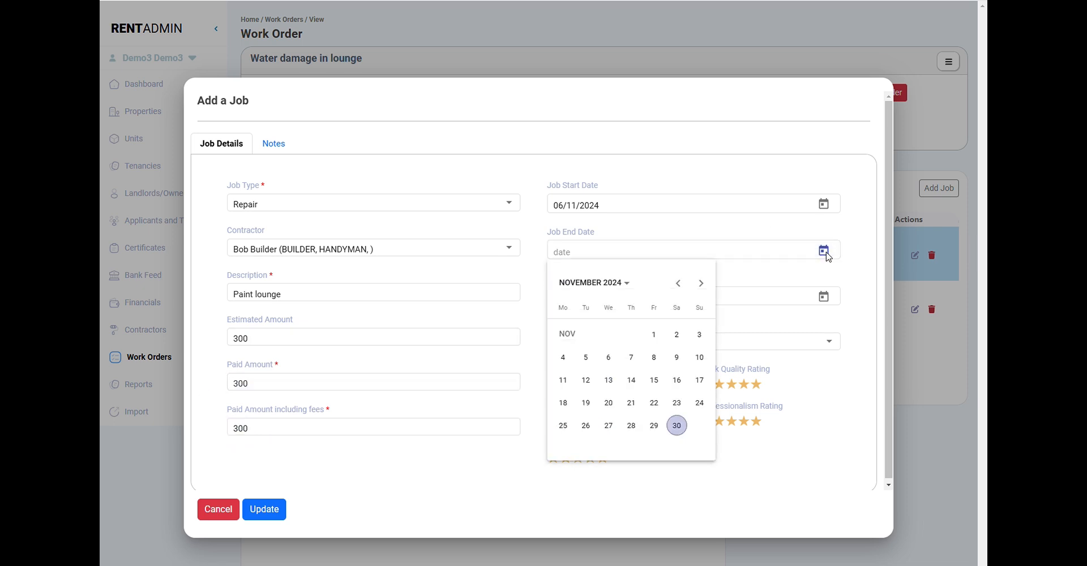
left_click(609, 357)
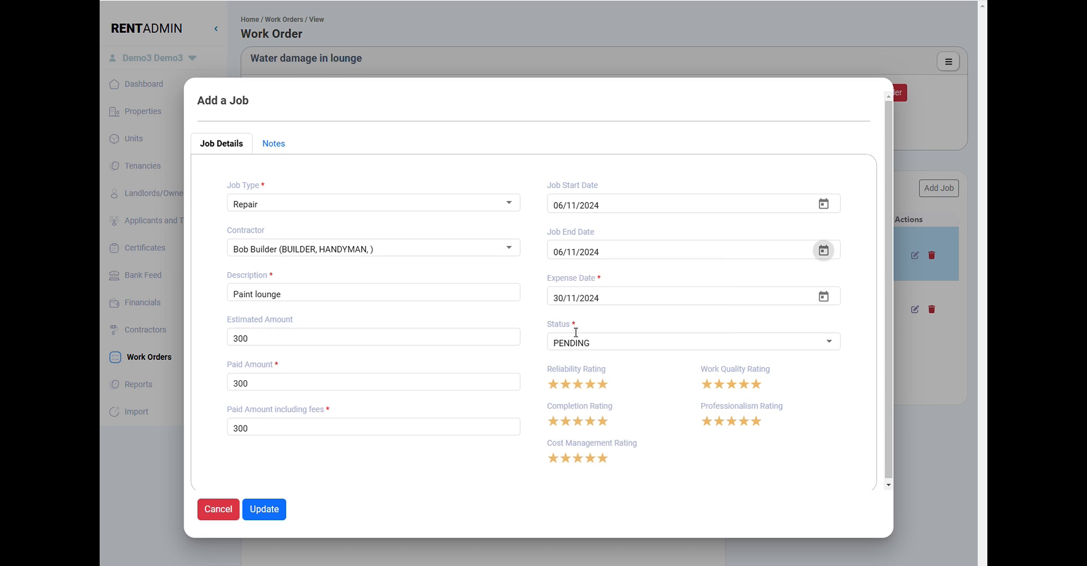
left_click(824, 296)
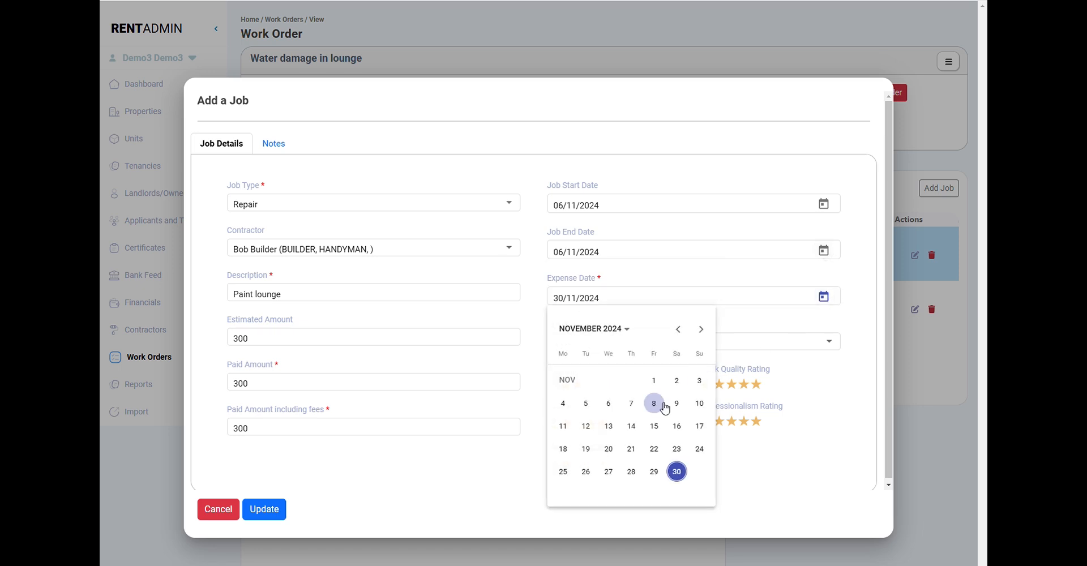
left_click(587, 428)
- Set the Paint lounge job's status to COMPLETED, update the job and check the work order's current total
left_click(594, 345)
left_click(585, 418)
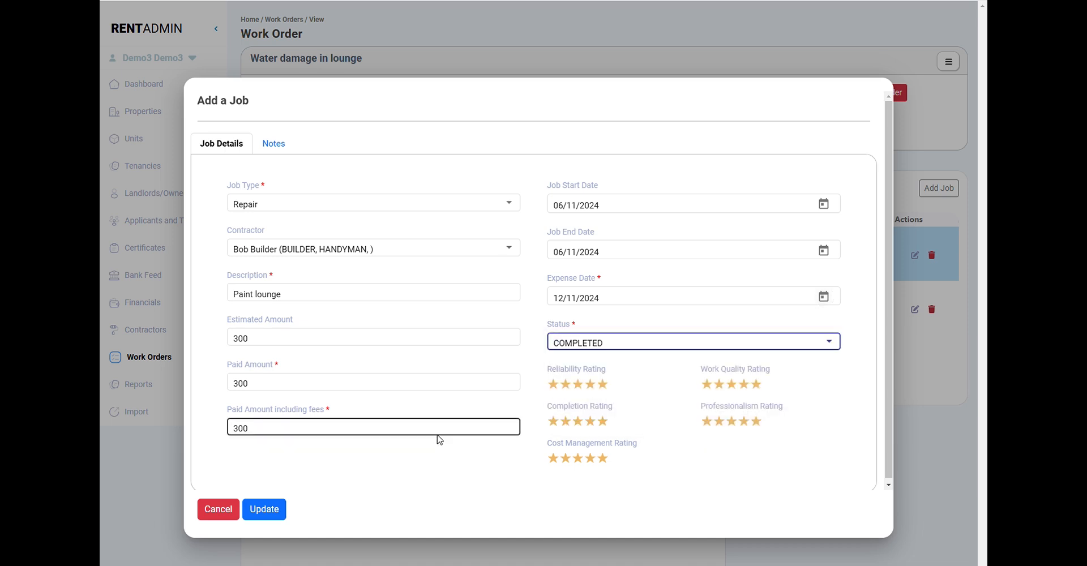
left_click(281, 512)
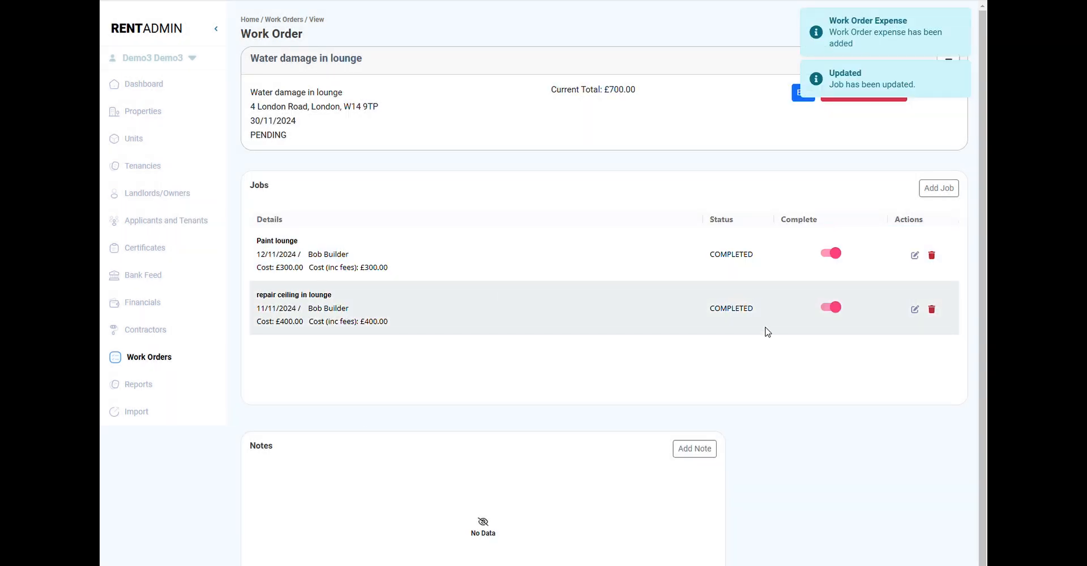
left_click_drag(612, 93, 644, 95)
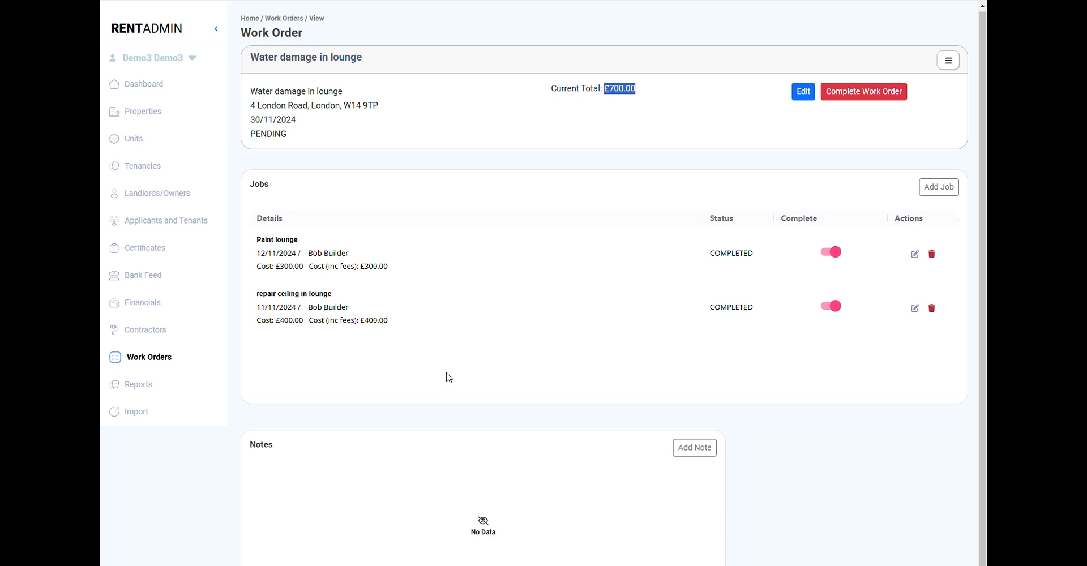
- Show the Remittance By Property Report for financial year 2024-2025 and the property's landlord
left_click(141, 390)
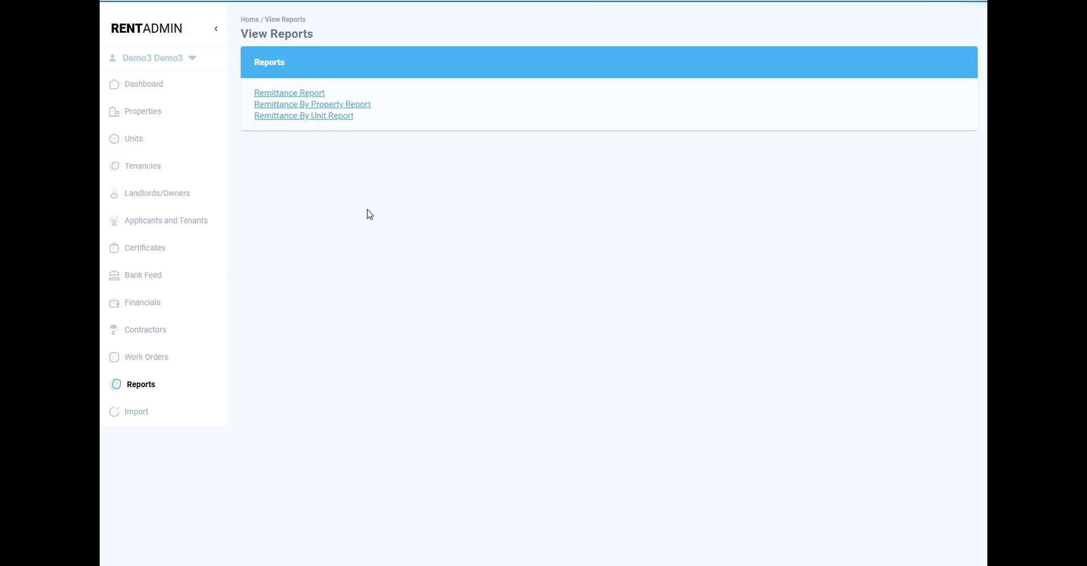
left_click(320, 106)
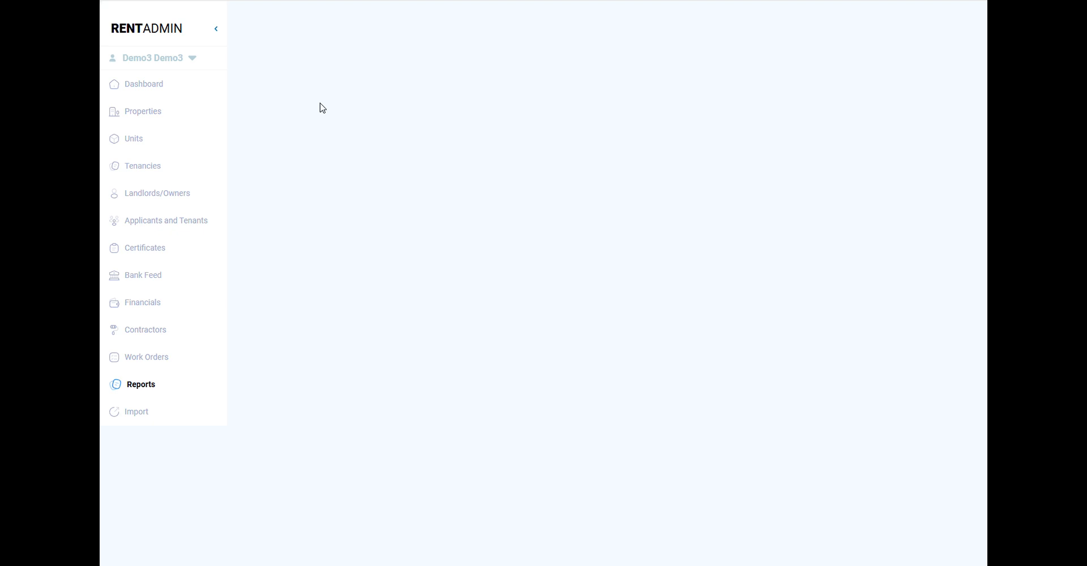
left_click(325, 114)
left_click(324, 134)
left_click(440, 109)
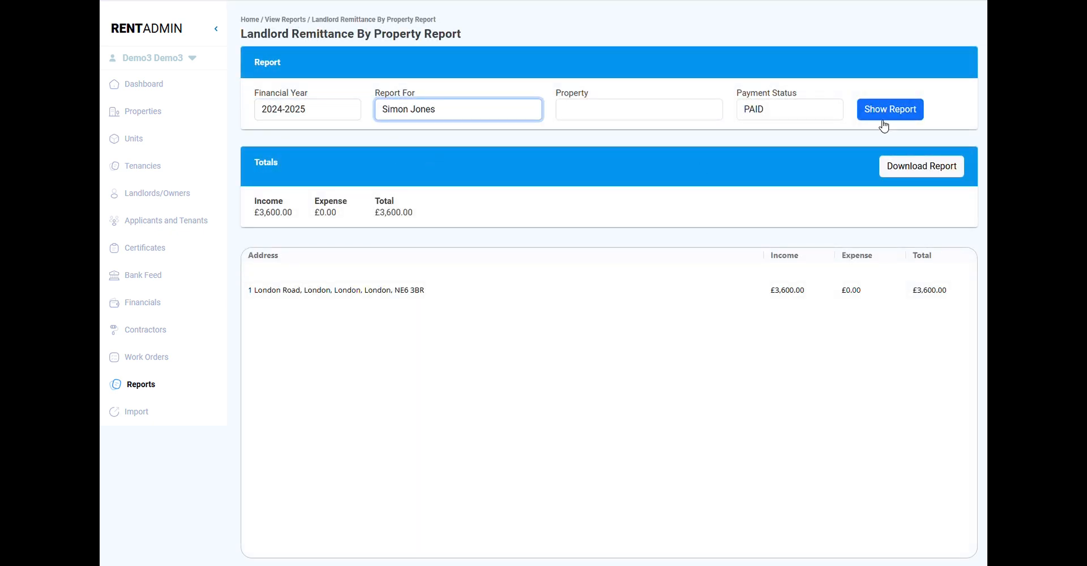
left_click(894, 117)
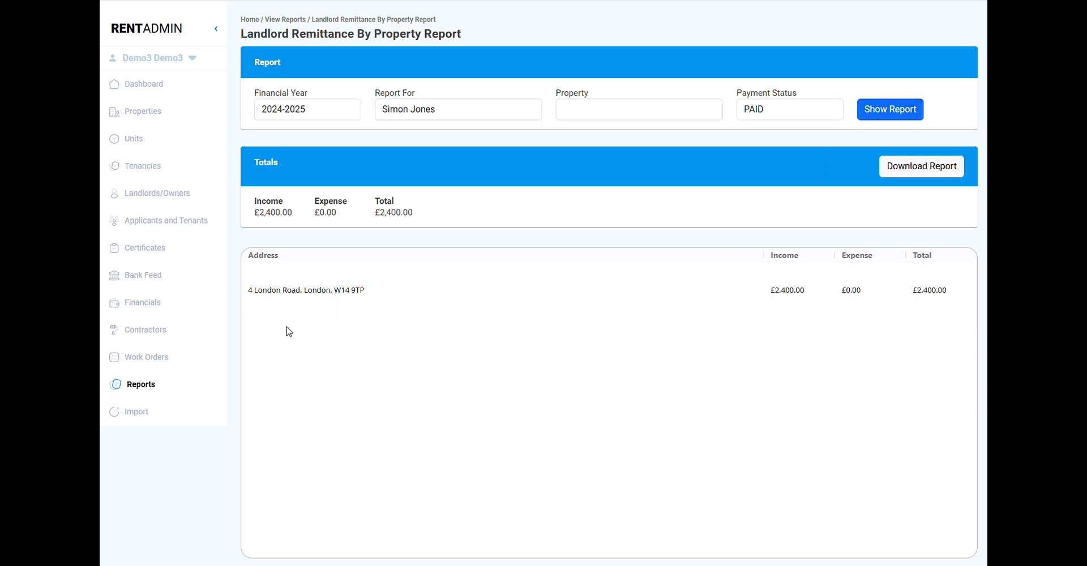
- Check the Financials page and reopen the Water damage in lounge work order
left_click(150, 309)
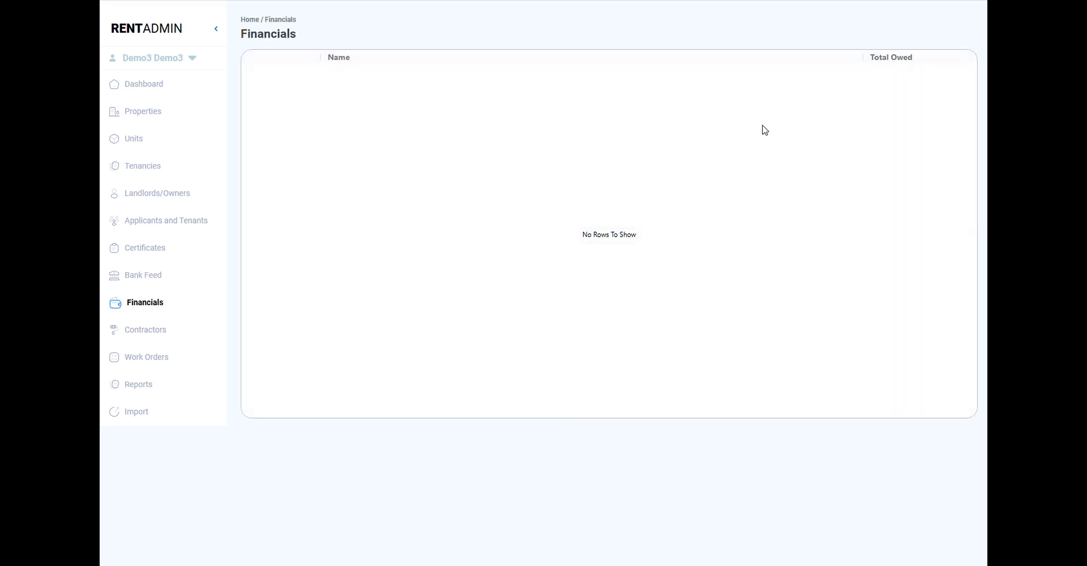
left_click(168, 362)
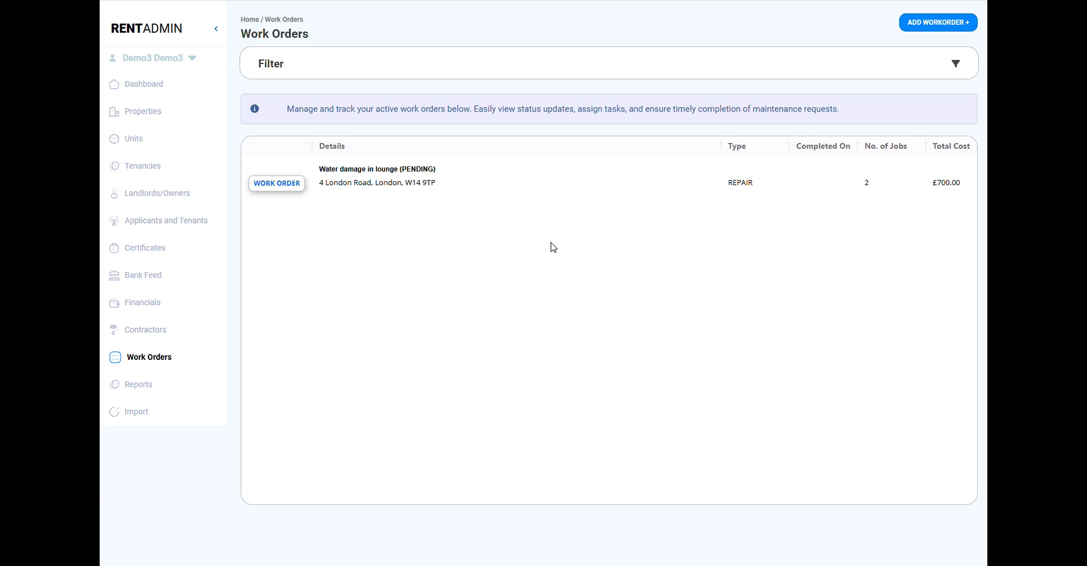
left_click(508, 186)
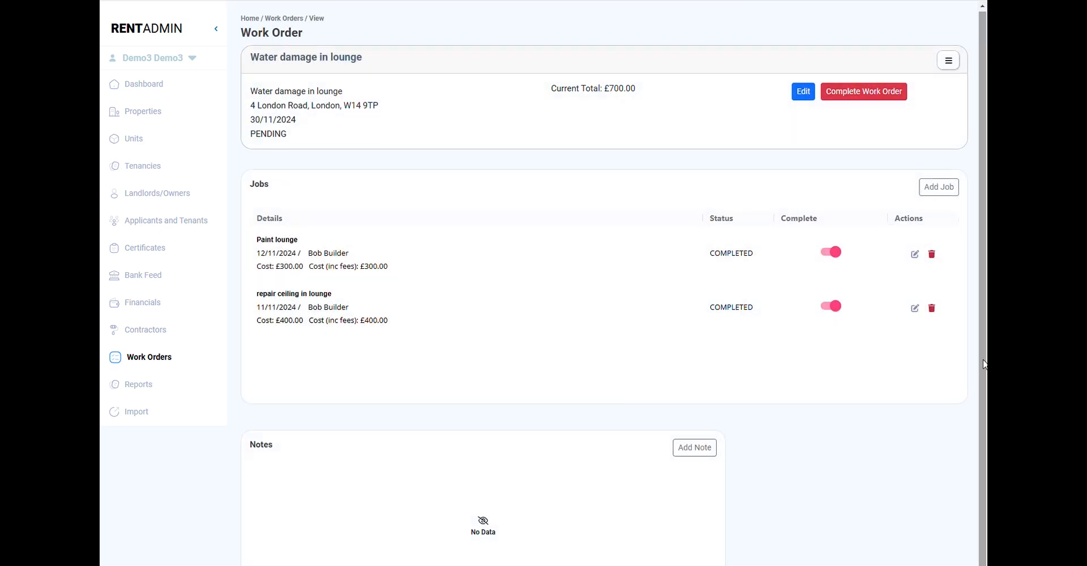
- Mark the Water damage in lounge work order as complete and confirm the completion
left_click(892, 105)
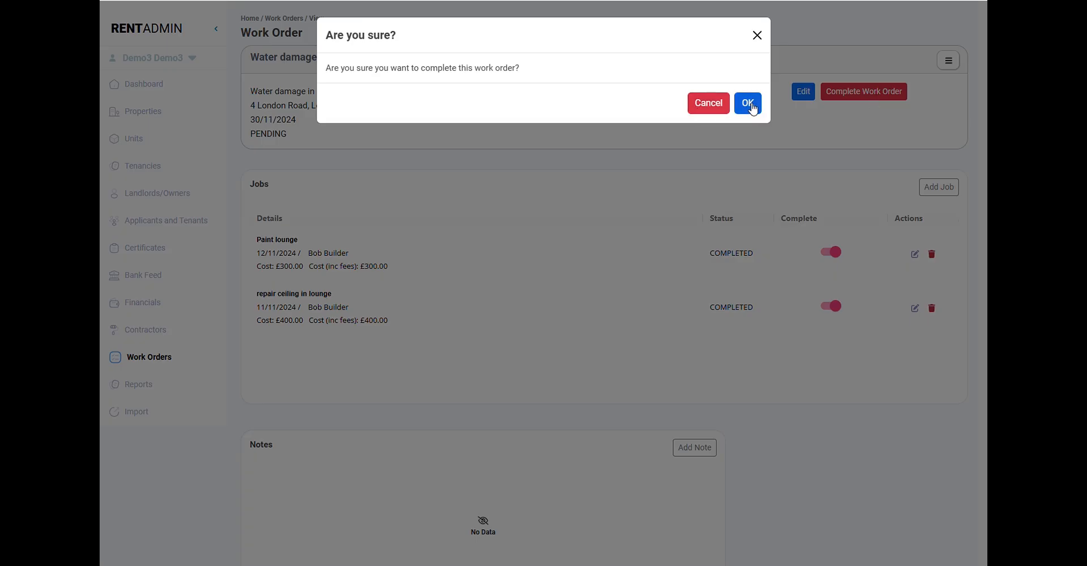
left_click(748, 103)
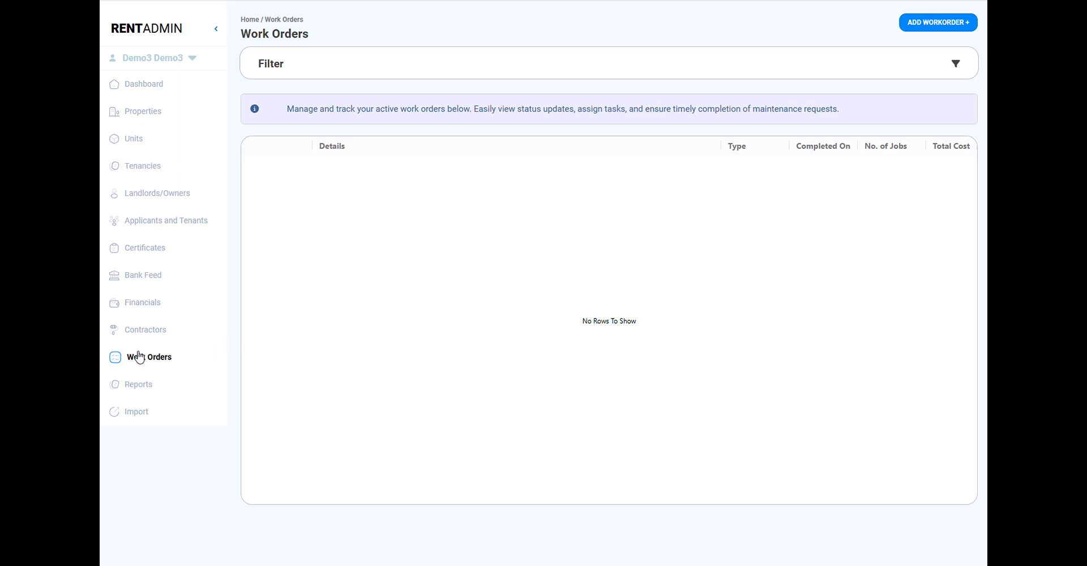
- Select all of the landlord's remittances in Financials and pay them
left_click(155, 308)
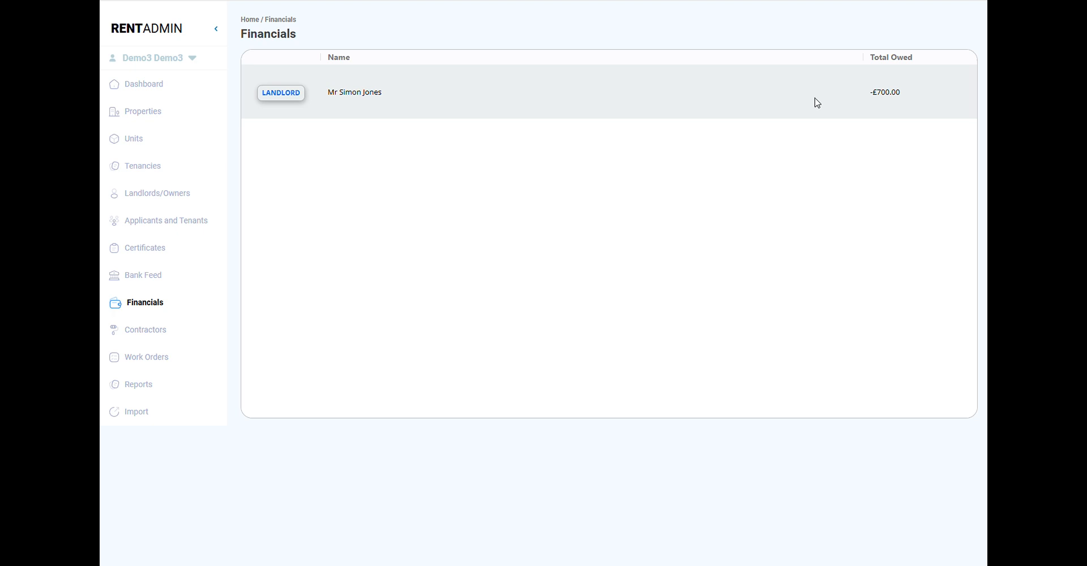
left_click(798, 102)
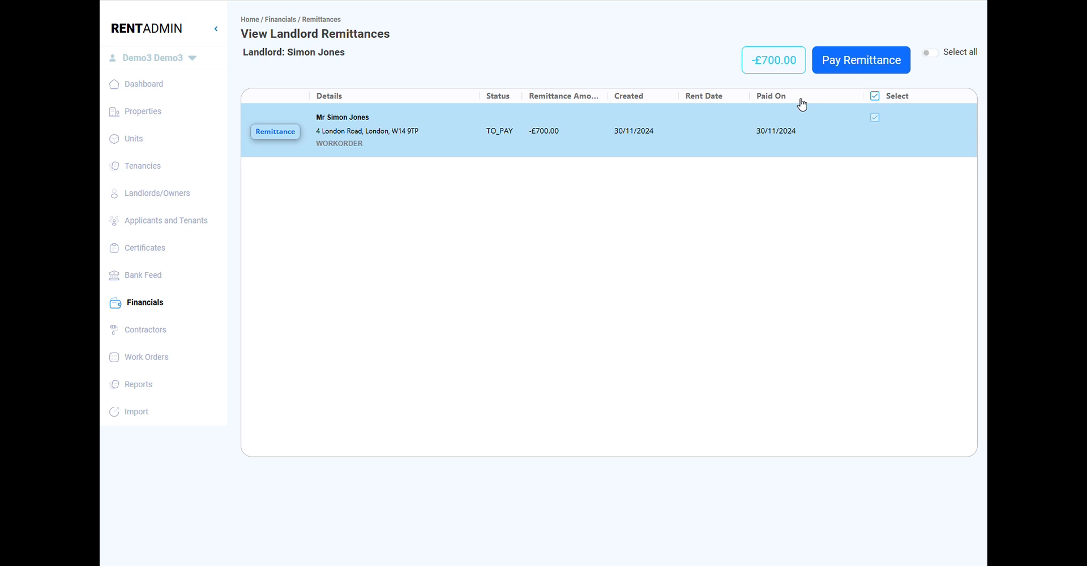
left_click(929, 53)
left_click(875, 69)
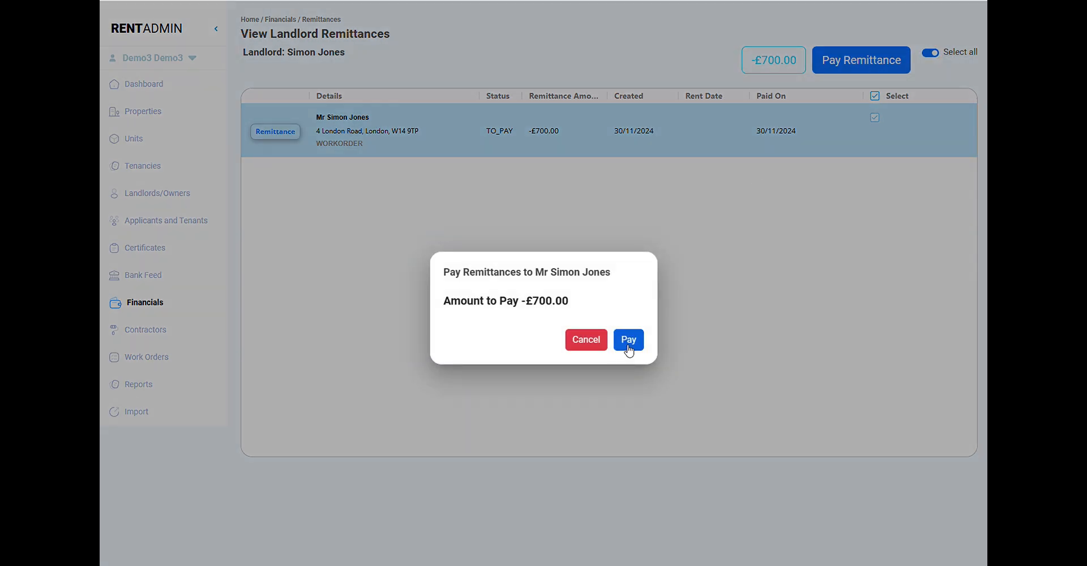
left_click(628, 340)
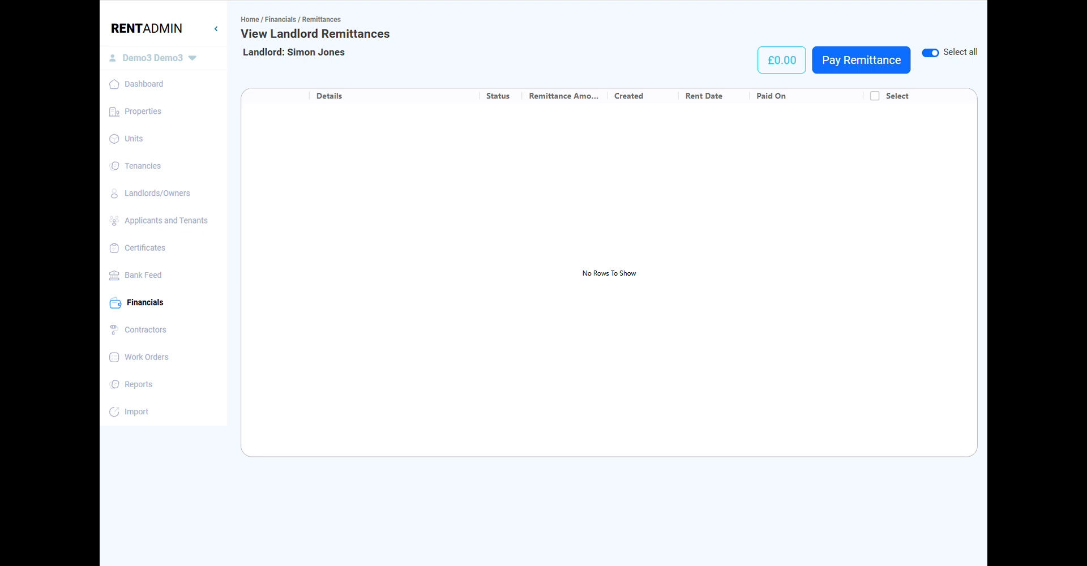
- Show the Remittance By Property Report for financial year 2024-2025 and the landlord whose remittance was paid
left_click(143, 389)
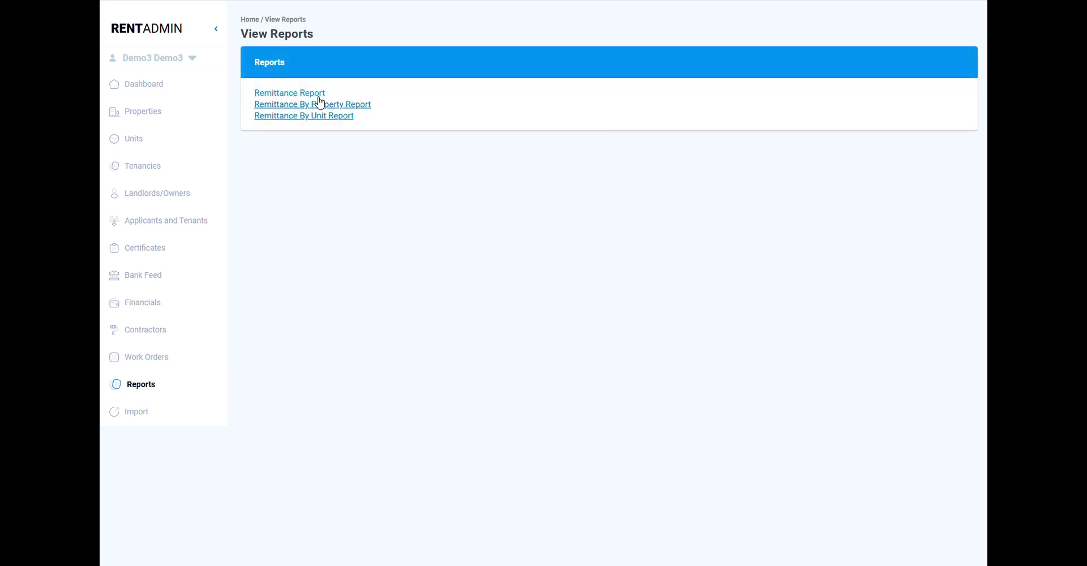
left_click(316, 104)
left_click(320, 116)
left_click(319, 130)
left_click(473, 117)
left_click(441, 186)
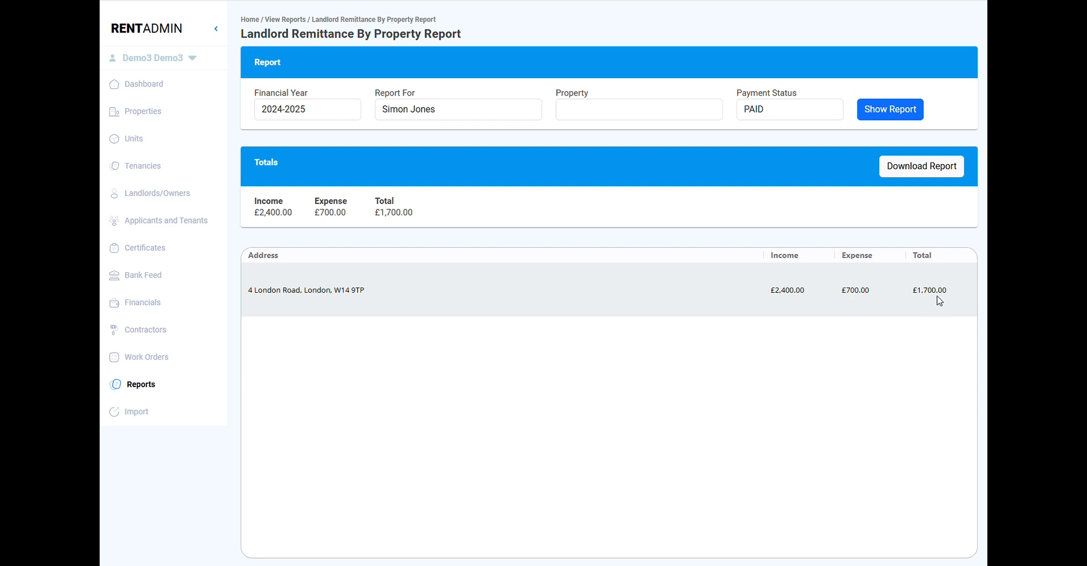
- Filter the work orders by the water-damaged property and show only COMPLETED ones
left_click(144, 357)
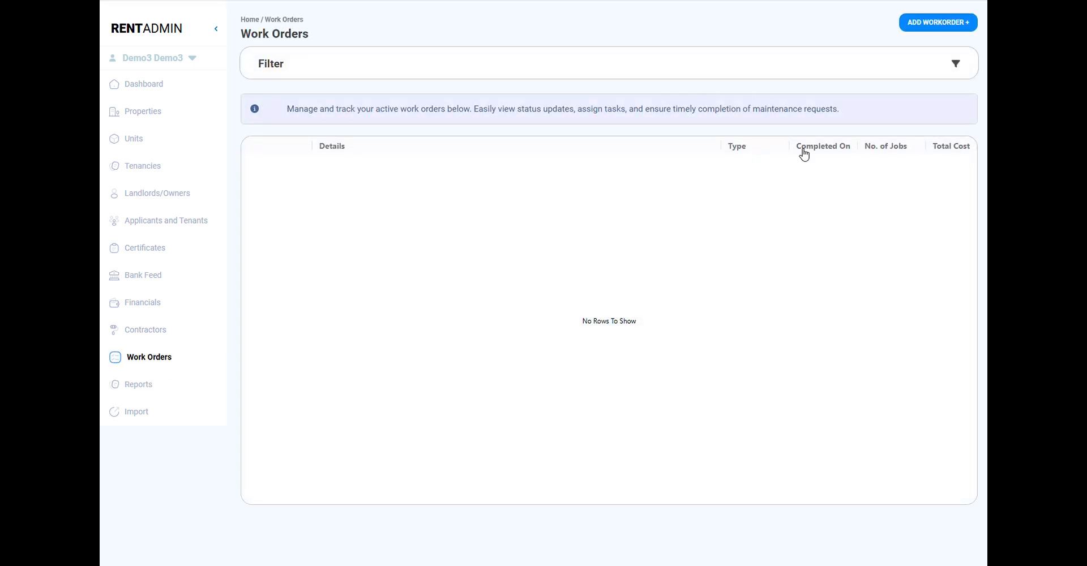
left_click(959, 65)
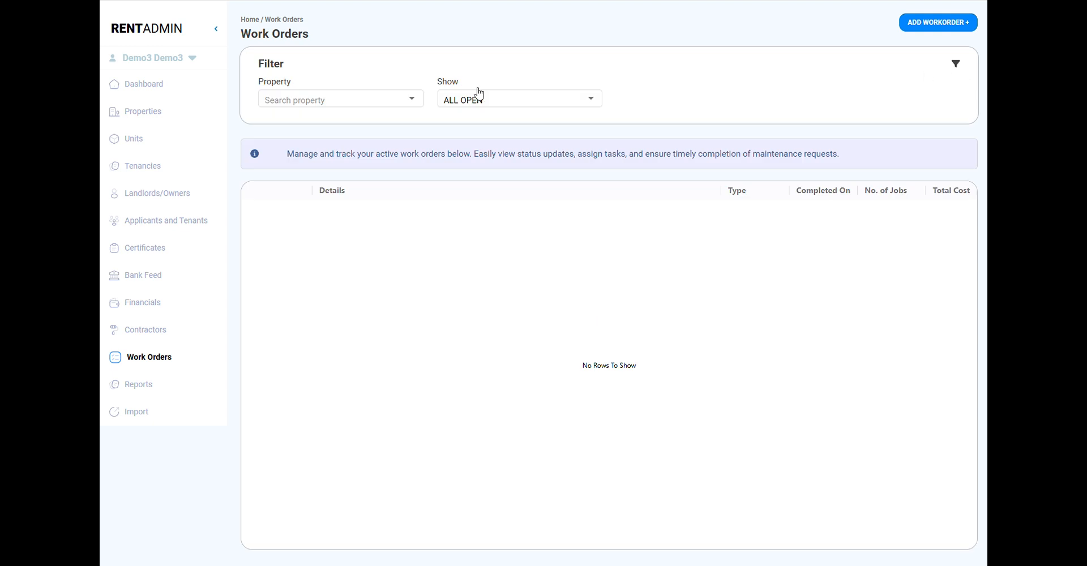
left_click(360, 105)
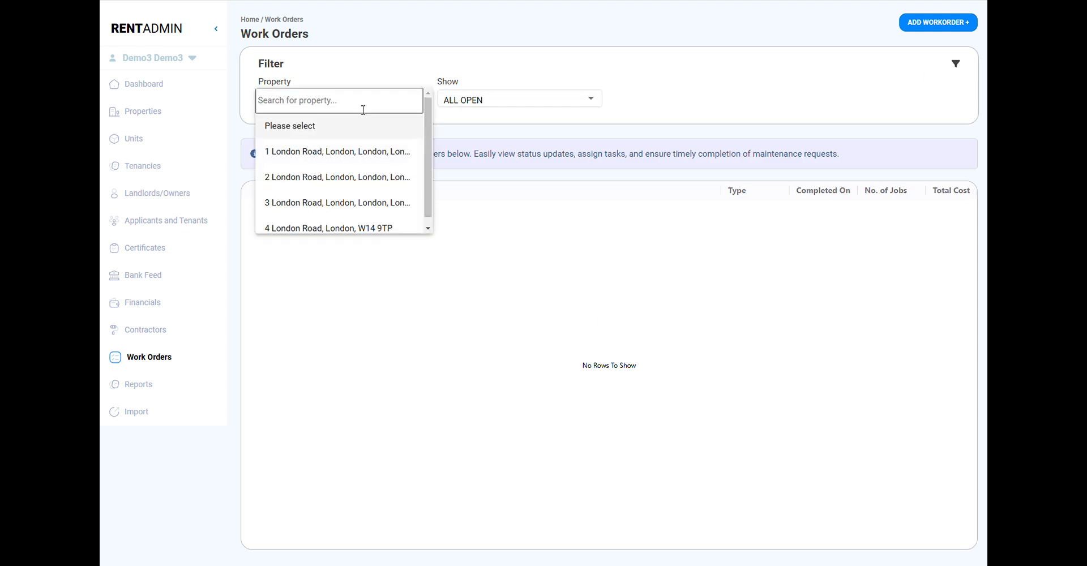
left_click(324, 229)
left_click(538, 98)
scroll(499, 201, "down", 1)
left_click(492, 226)
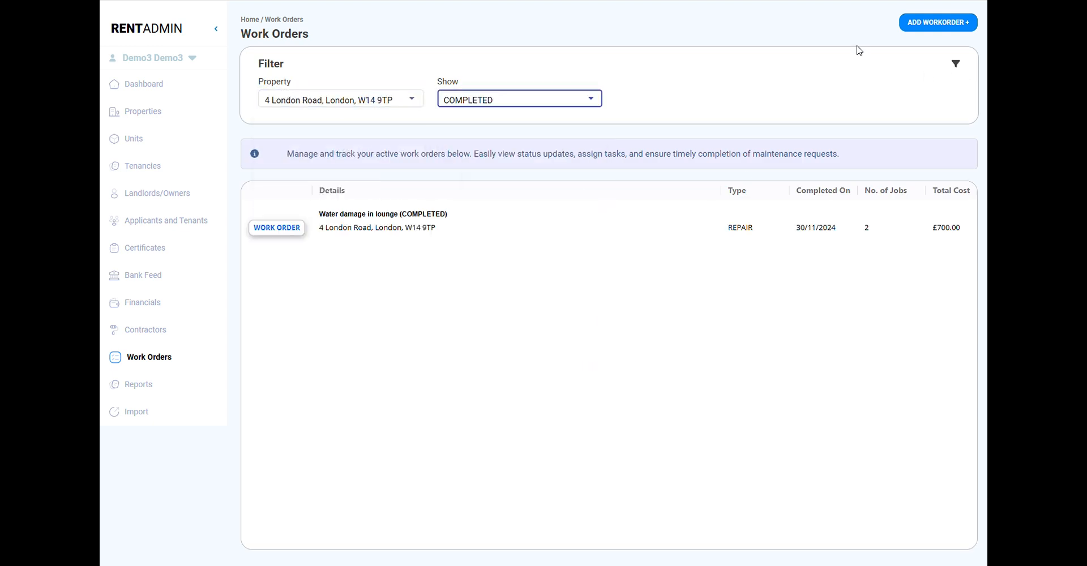
- Open the completed Water damage in lounge work order and try to switch the completion state of both jobs
left_click(594, 229)
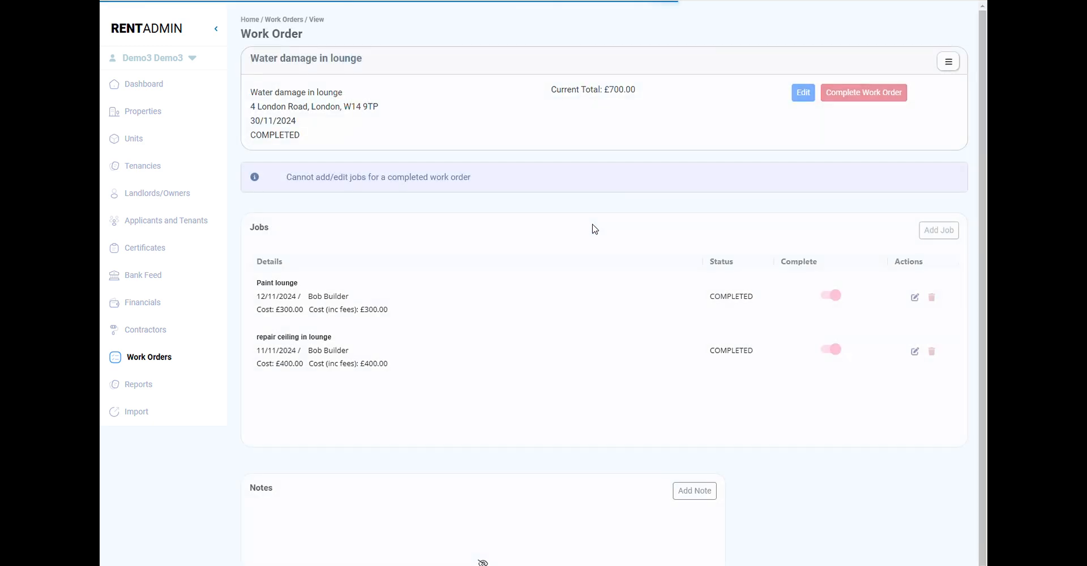
scroll(876, 257, "down", 1)
left_click(832, 260)
left_click(830, 307)
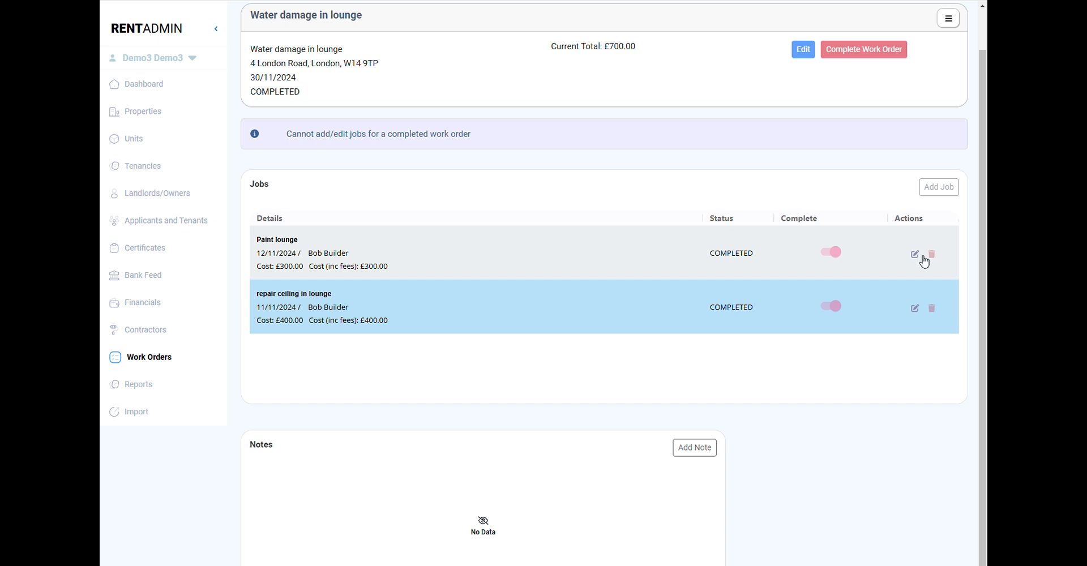
- View the Paint lounge job's details and the work order's blank note form, closing each without changes
left_click(916, 255)
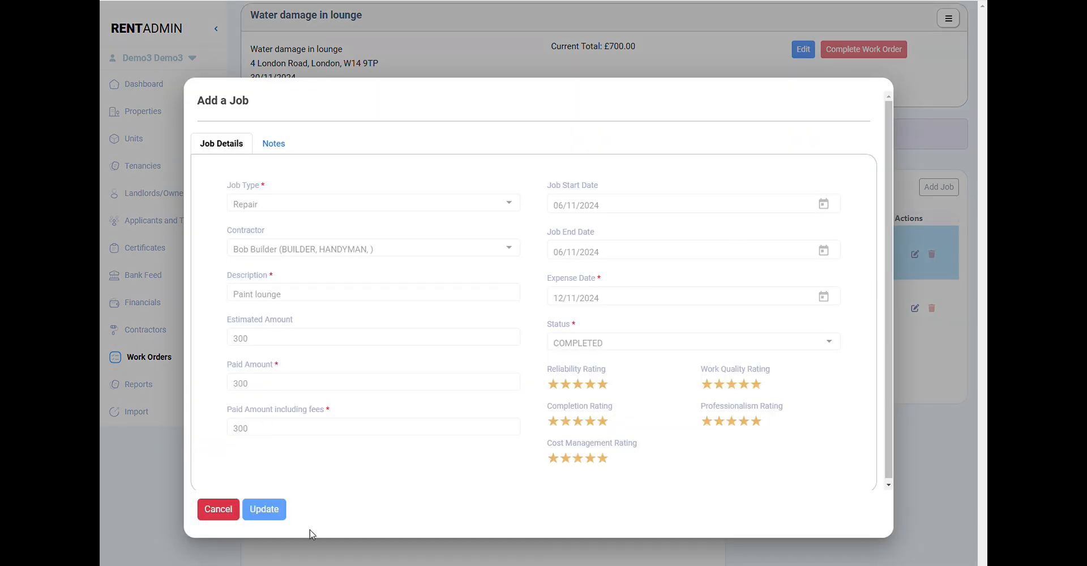
left_click(221, 510)
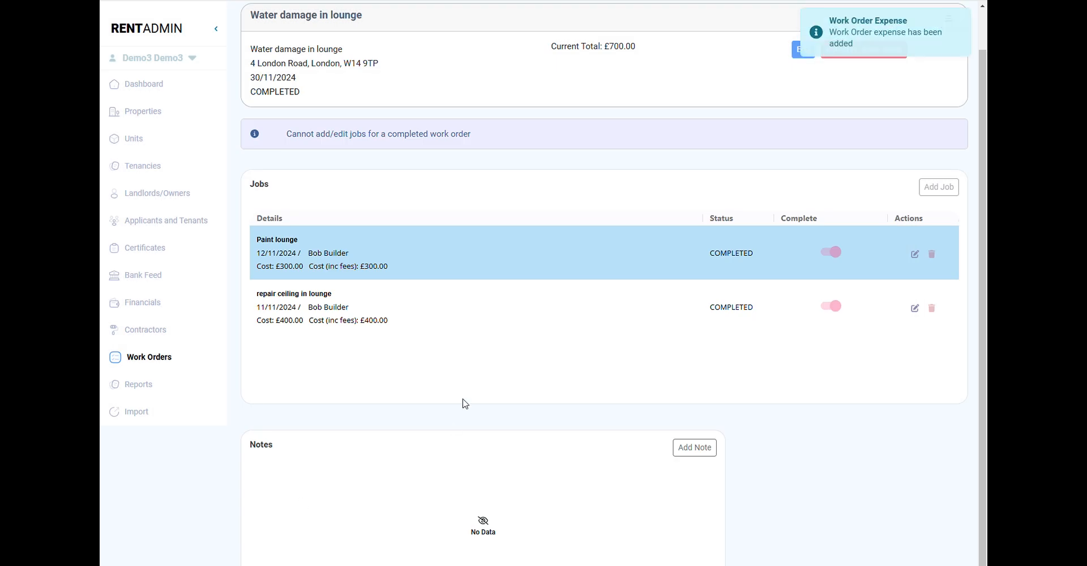
left_click(704, 454)
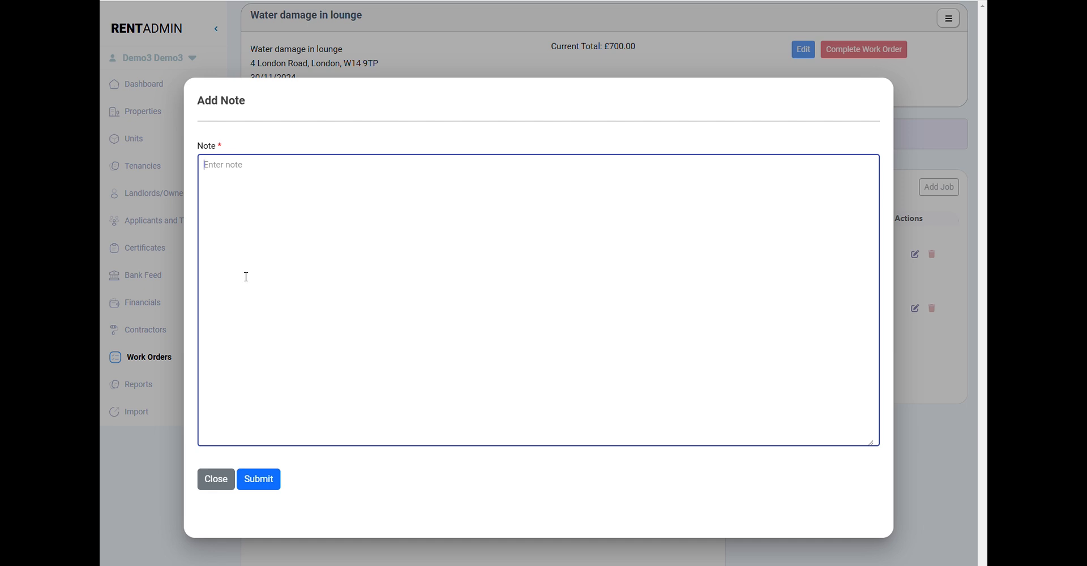
left_click(213, 491)
- Add the note "Job was done professionally" to the Paint lounge job
left_click(915, 254)
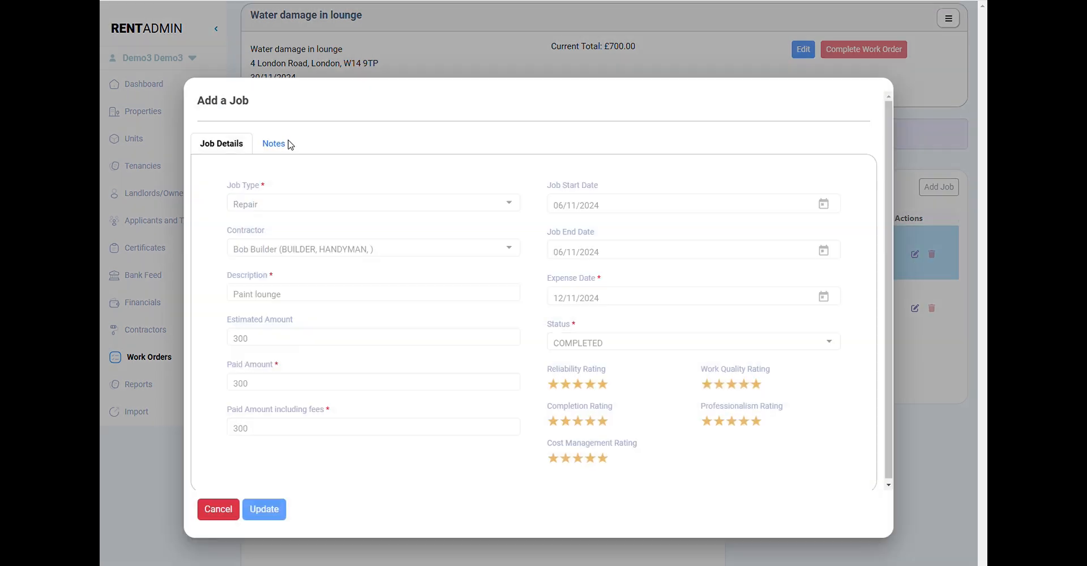
left_click(289, 145)
left_click(604, 199)
type("JOb")
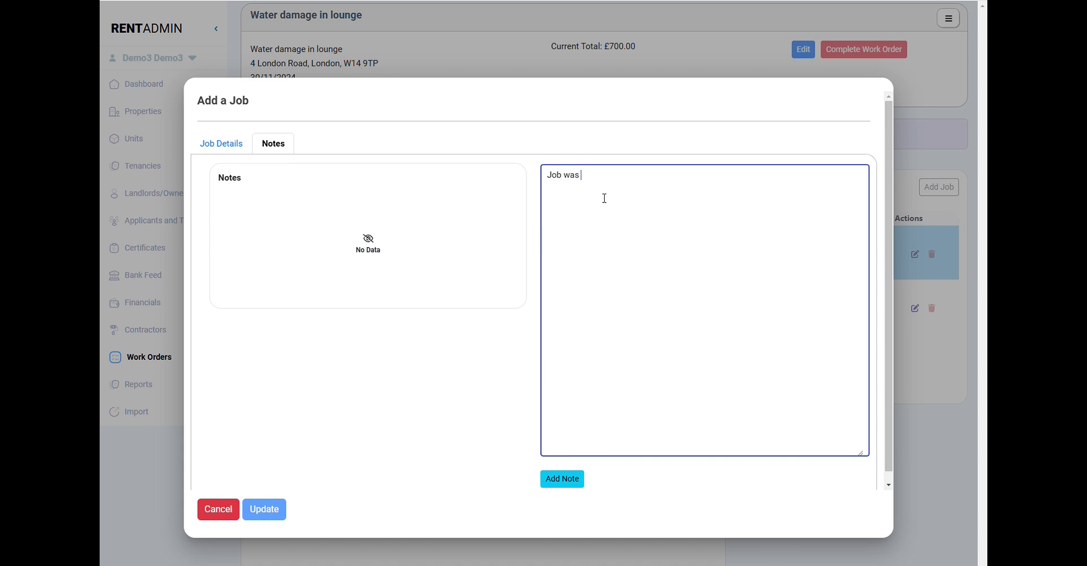
type(" was done professionalyy")
left_click(651, 181)
left_click(574, 484)
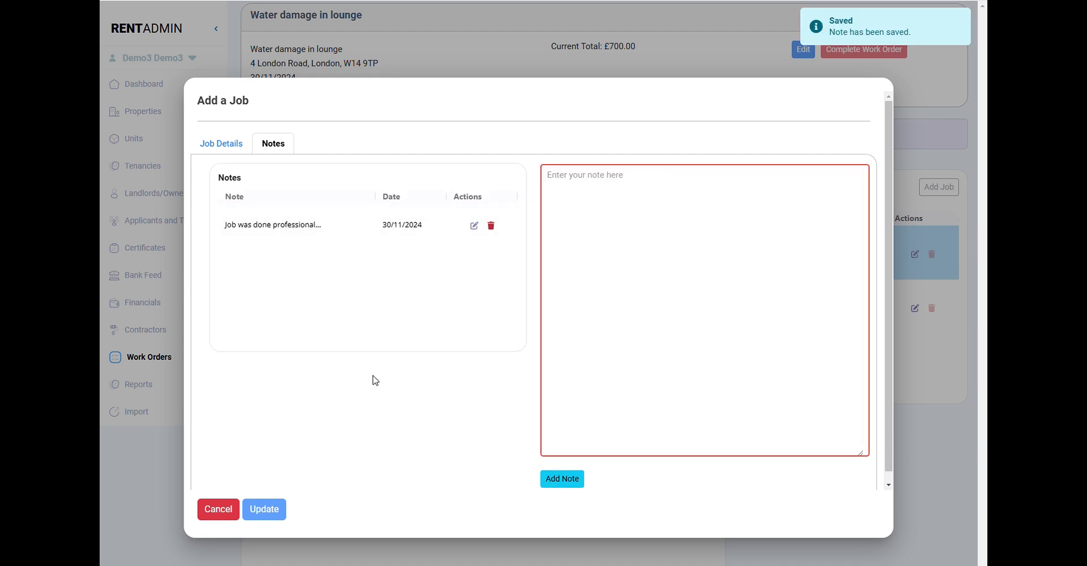